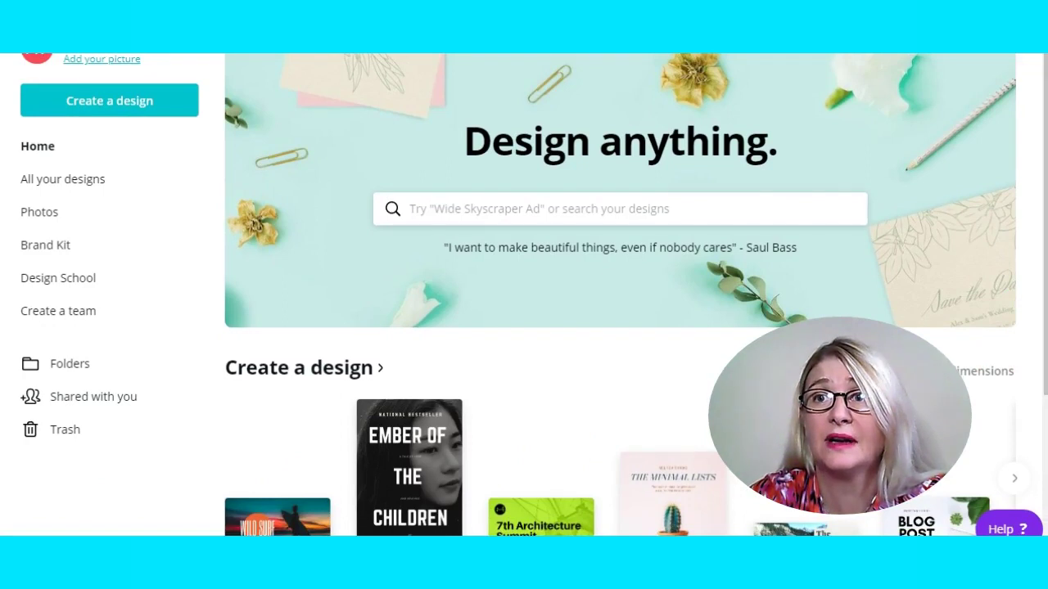
# - Search the design types for "youtube t" and create a new YouTube Thumbnail design of 1280 × 720 px
pyautogui.scroll(-1, 620, 294)
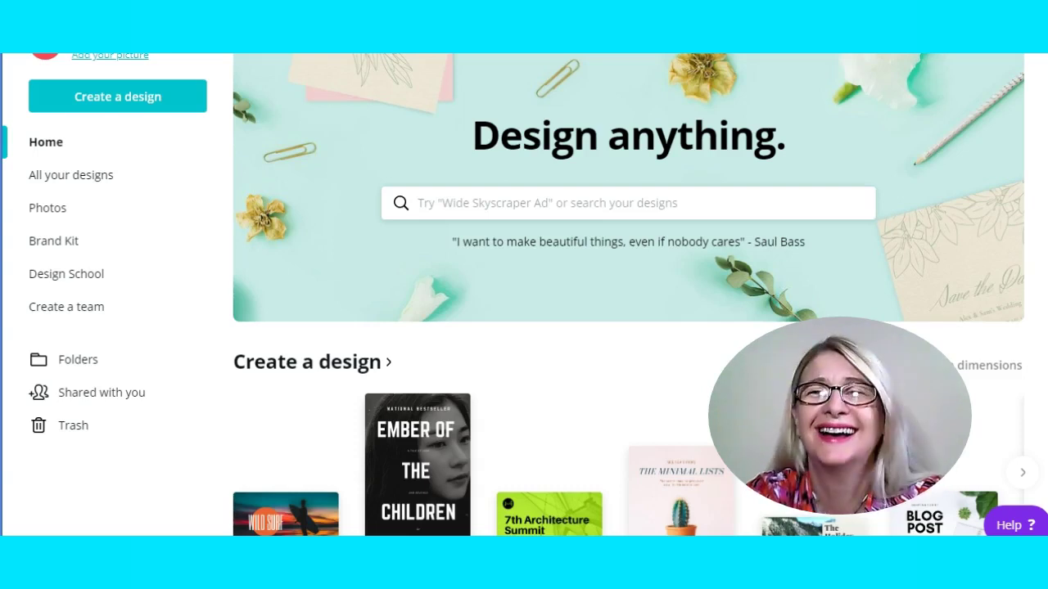
pyautogui.scroll(-5, 1017, 199)
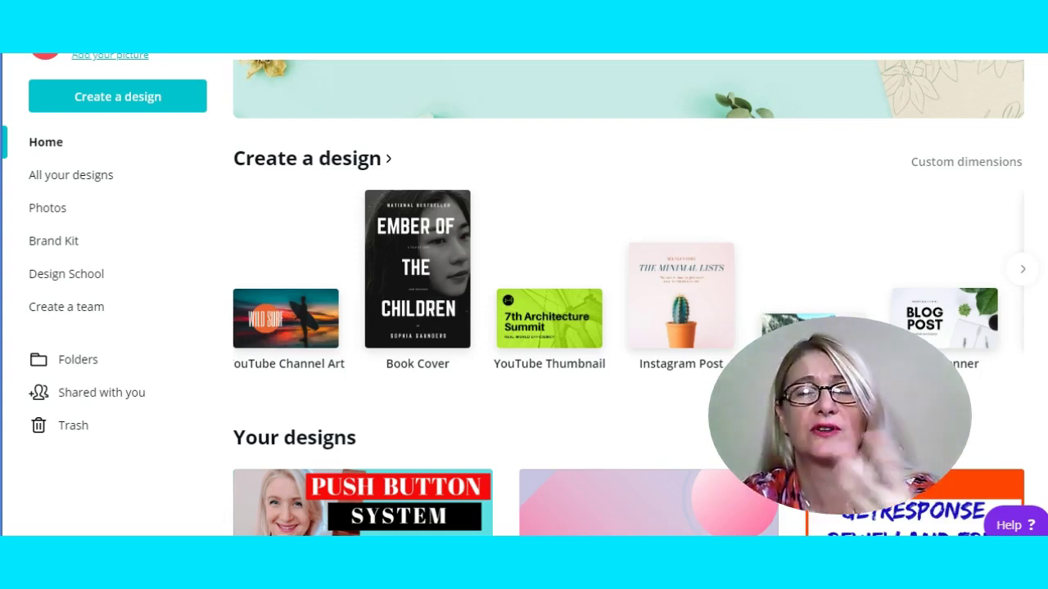
pyautogui.scroll(-3, 628, 298)
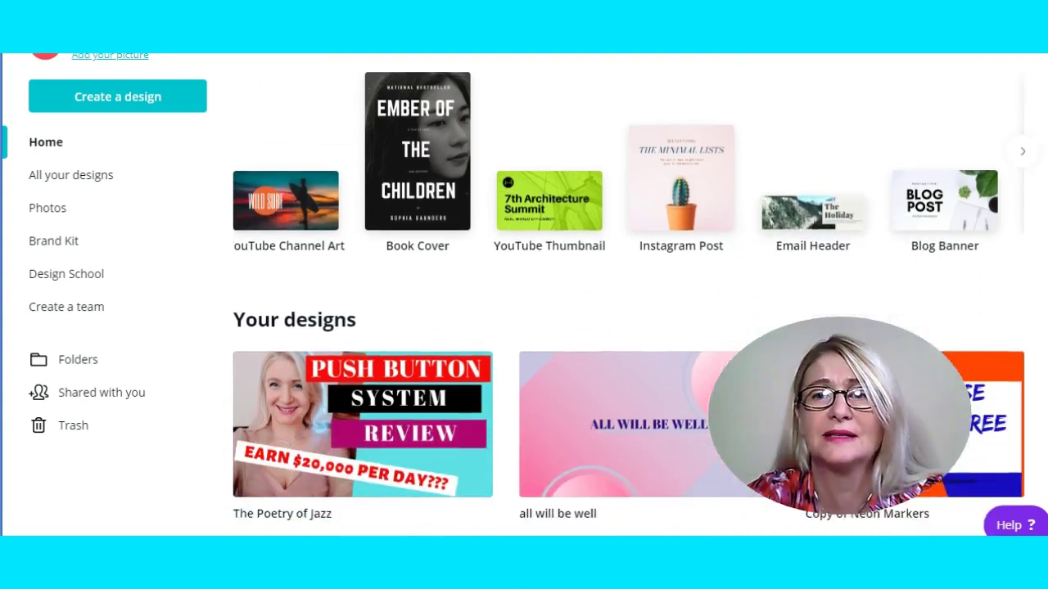
pyautogui.scroll(2, 629, 298)
pyautogui.scroll(3, 628, 298)
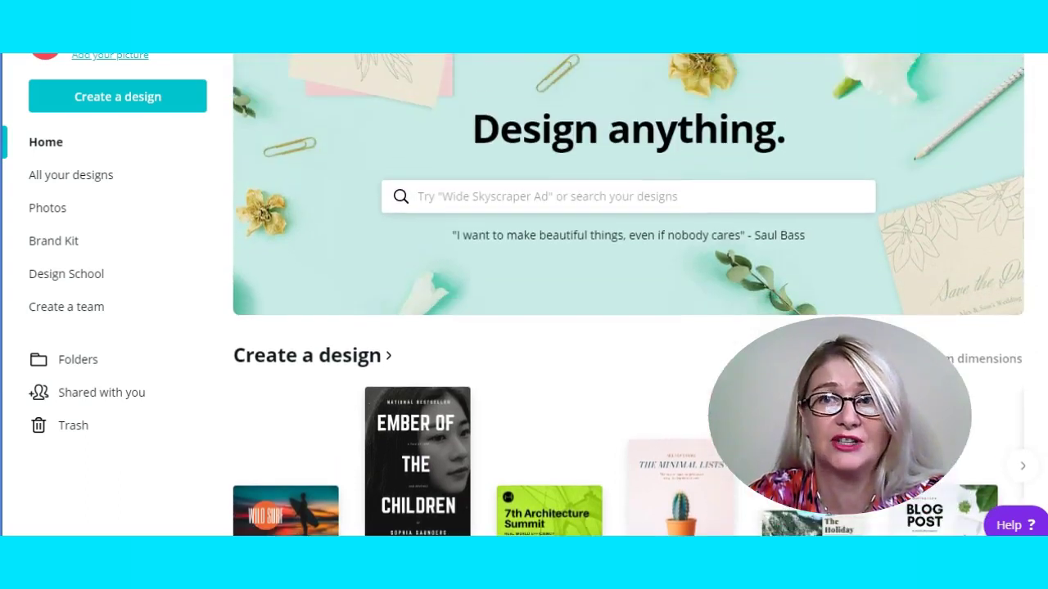
pyautogui.click(705, 194)
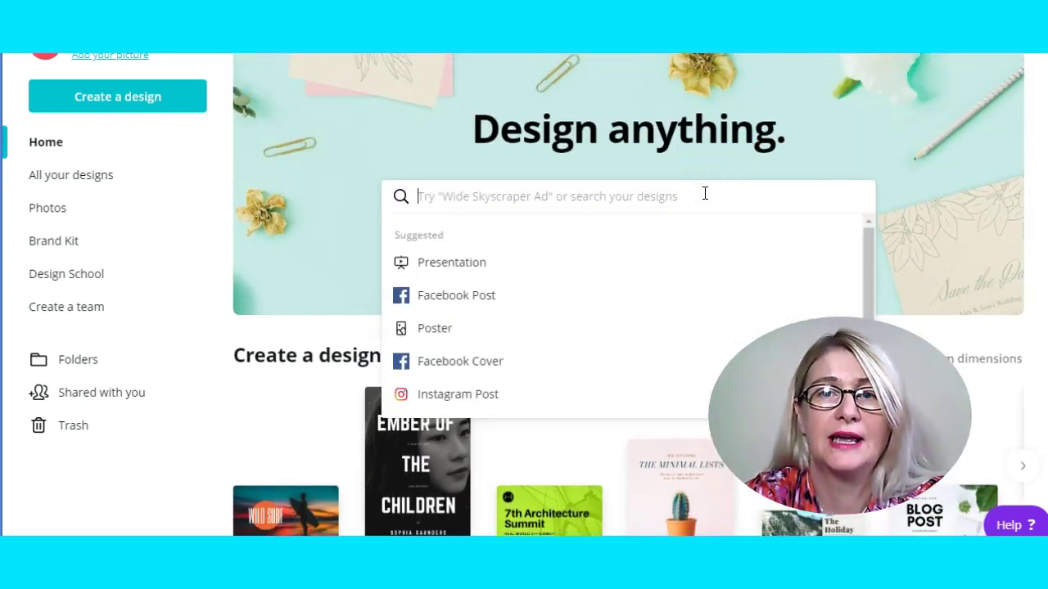
pyautogui.write('youtube')
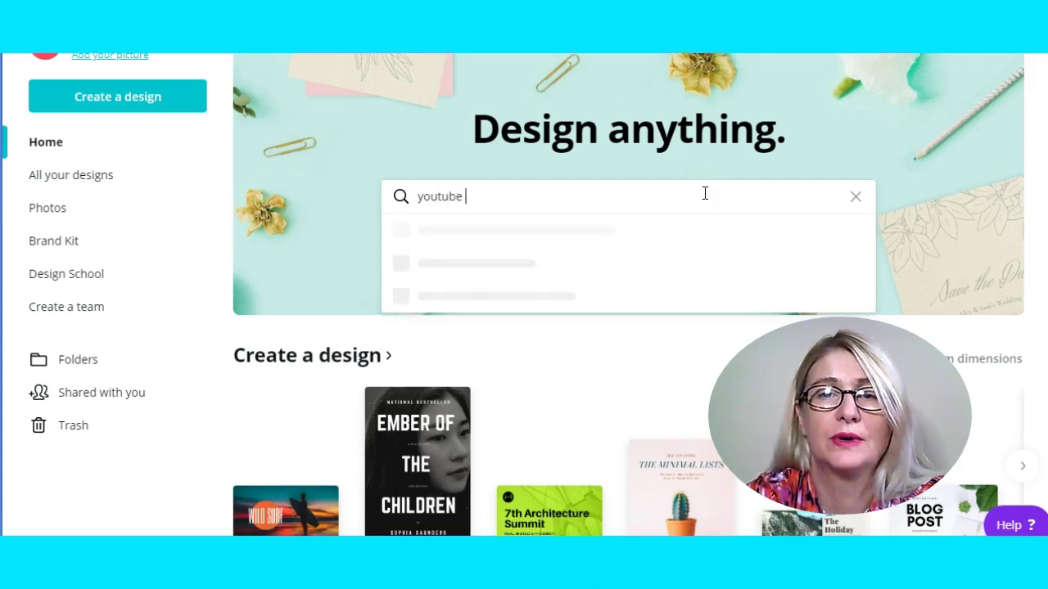
pyautogui.write(' t')
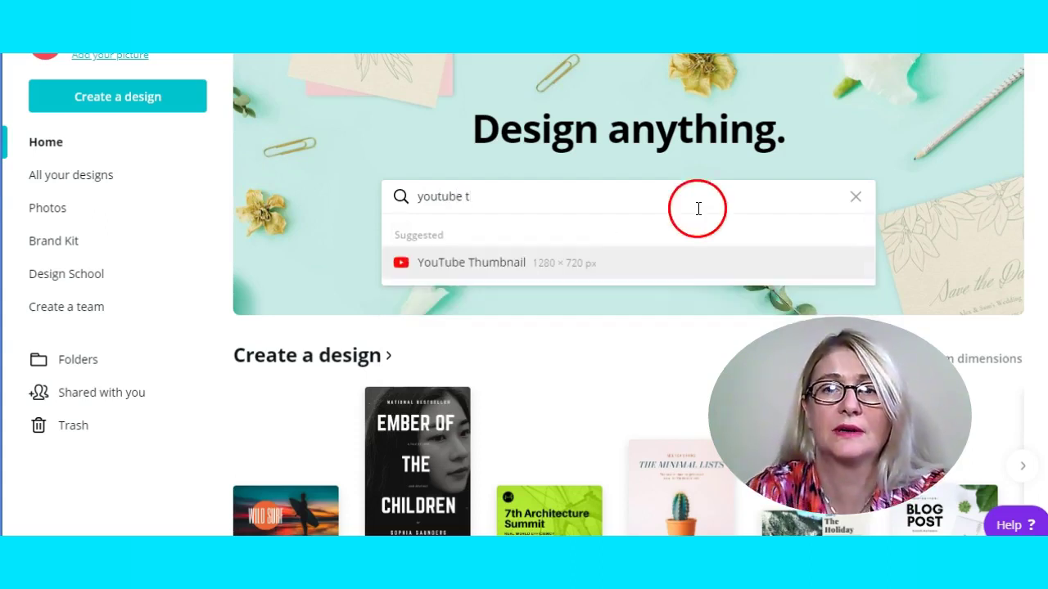
pyautogui.click(669, 264)
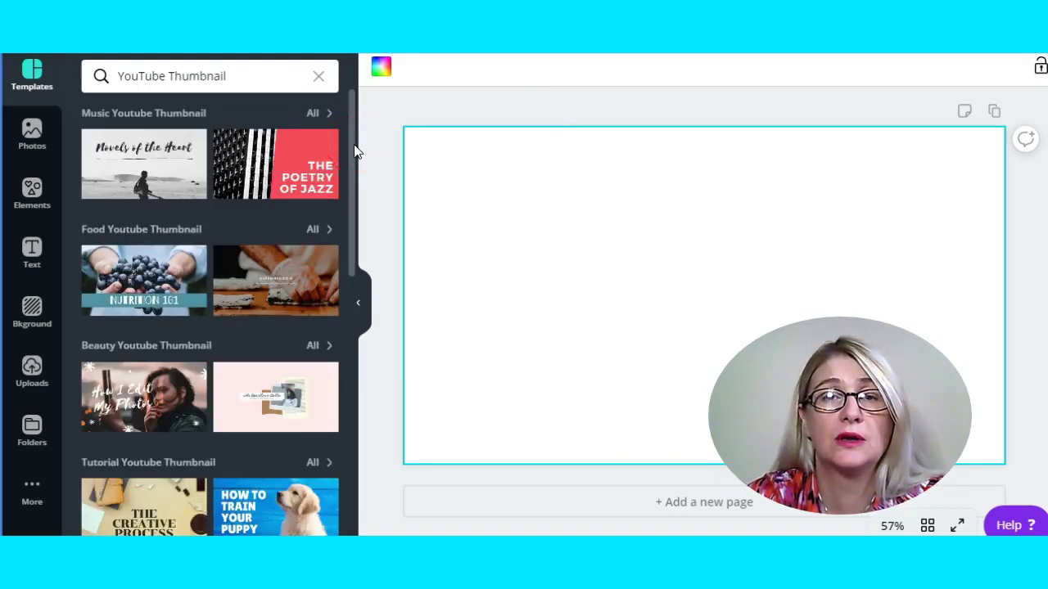
# - Browse the YouTube Thumbnail templates and apply The Canadian Rockies travel template to the blank page
pyautogui.moveTo(354, 151); pyautogui.dragTo(352, 335)
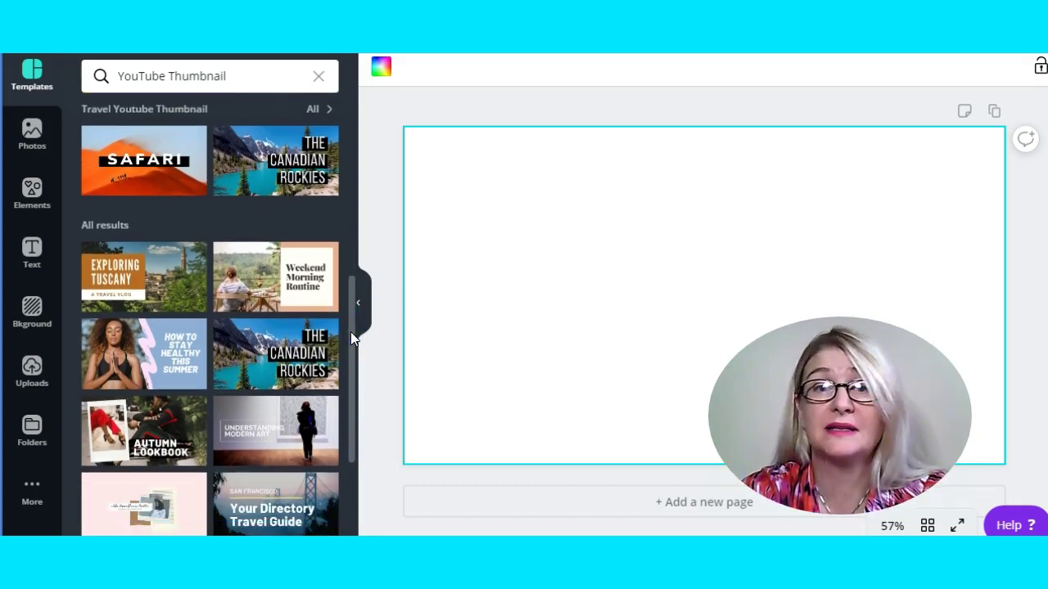
pyautogui.moveTo(351, 331)
pyautogui.mouseDown()
pyautogui.moveTo(350, 496)
pyautogui.moveTo(363, 327)
pyautogui.mouseUp()
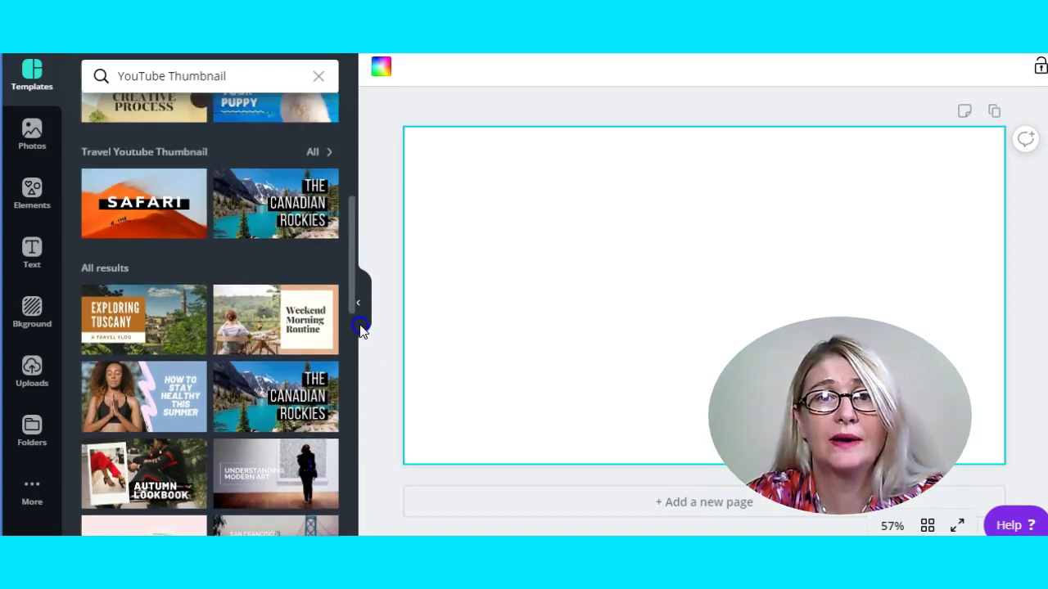
pyautogui.moveTo(321, 301)
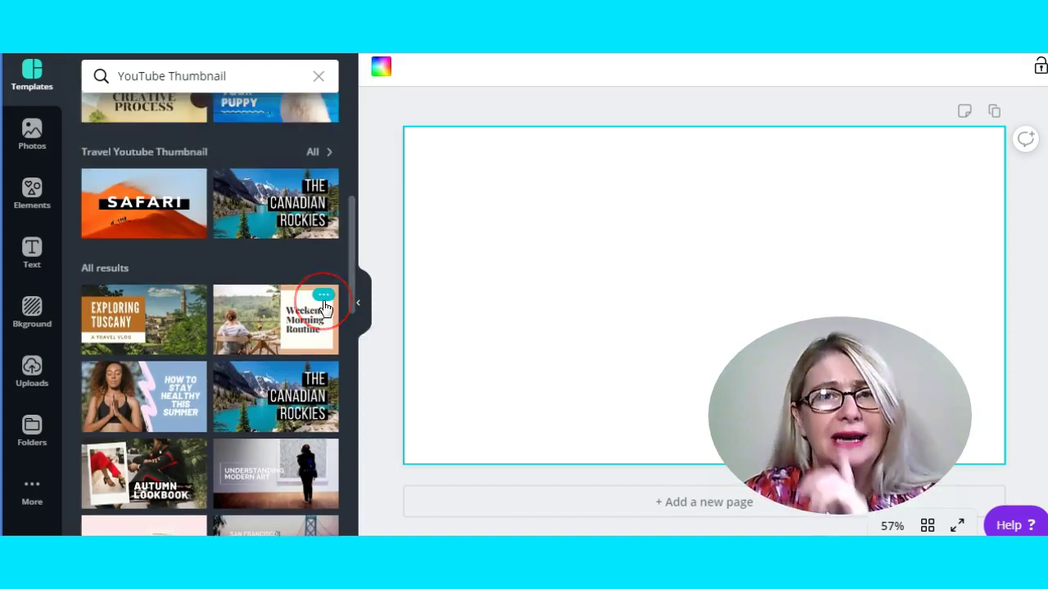
pyautogui.click(262, 215)
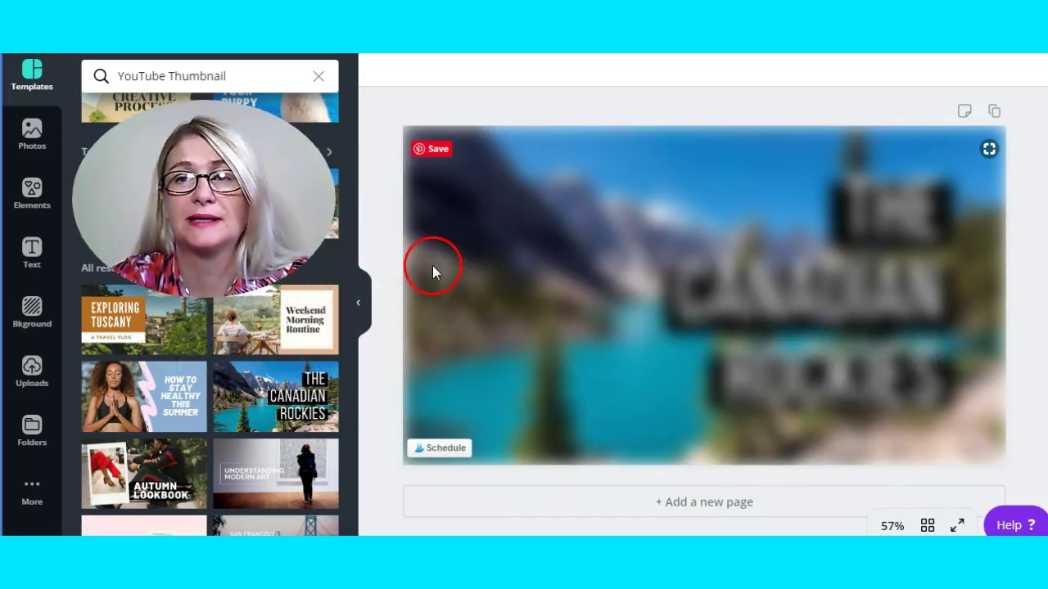
pyautogui.click(663, 275)
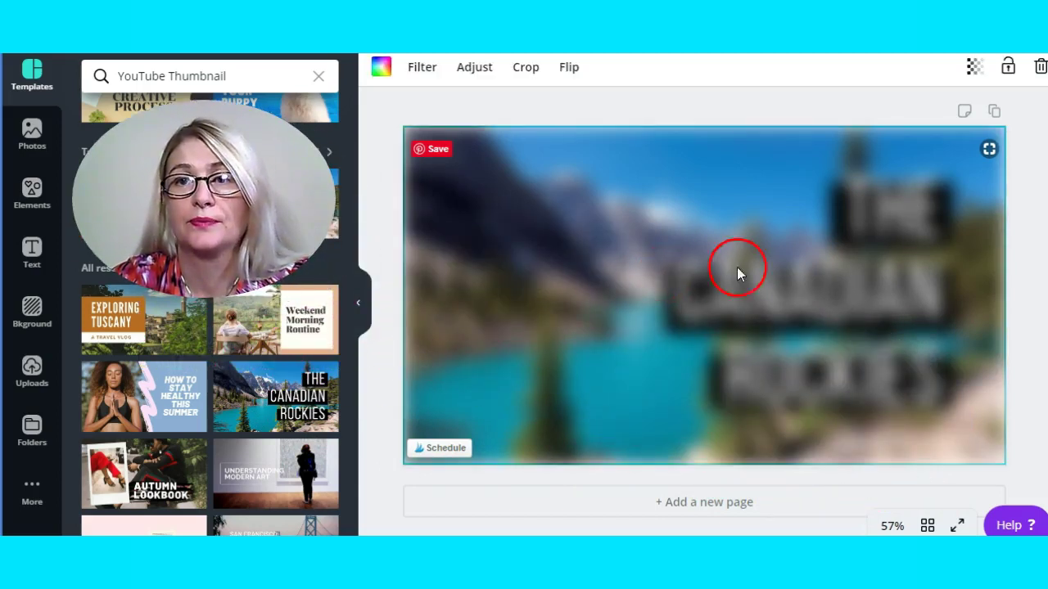
pyautogui.click(803, 233)
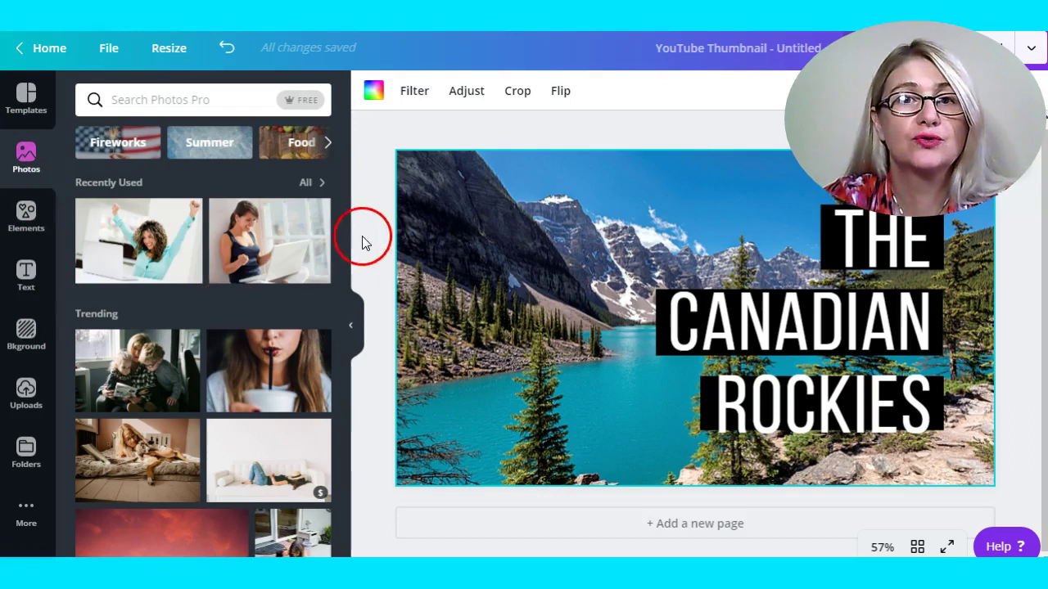
# - Browse the trending stock photos and add the red sunset sky photo to the thumbnail
pyautogui.moveTo(342, 234); pyautogui.dragTo(344, 322)
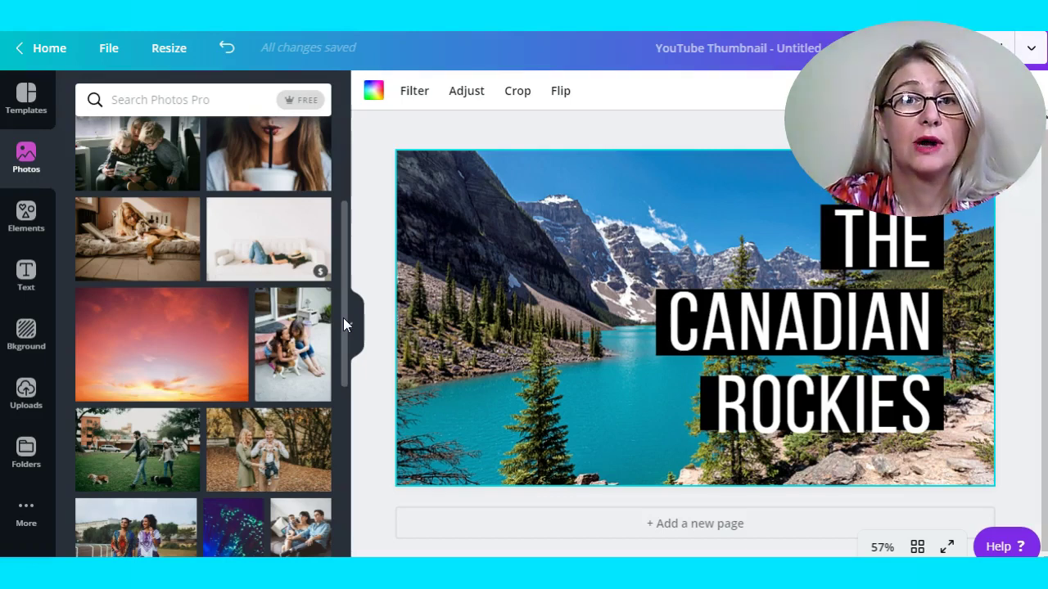
pyautogui.moveTo(344, 322); pyautogui.dragTo(344, 332)
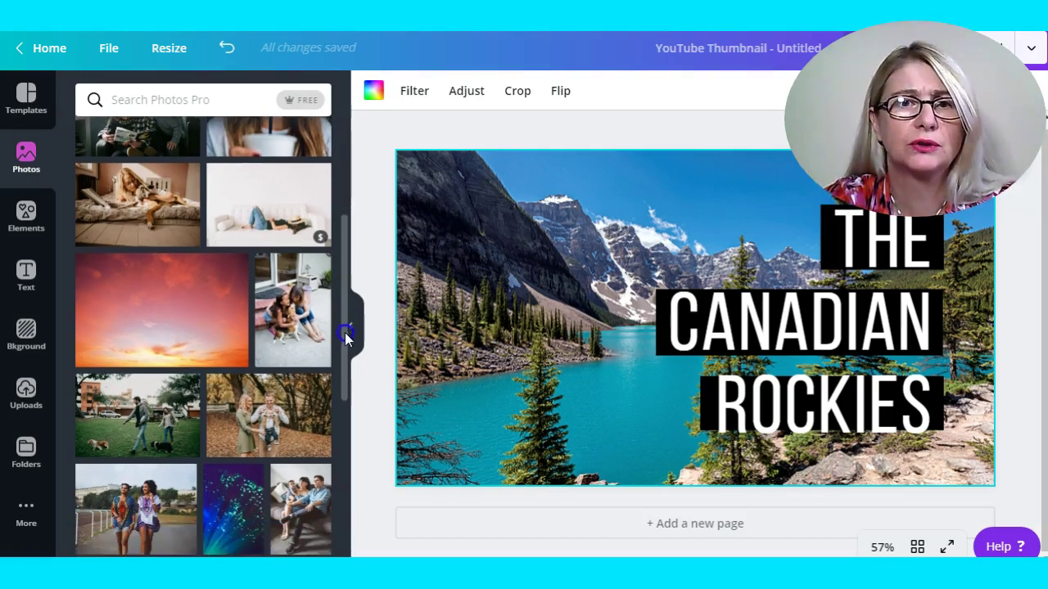
pyautogui.scroll(-1, 344, 347)
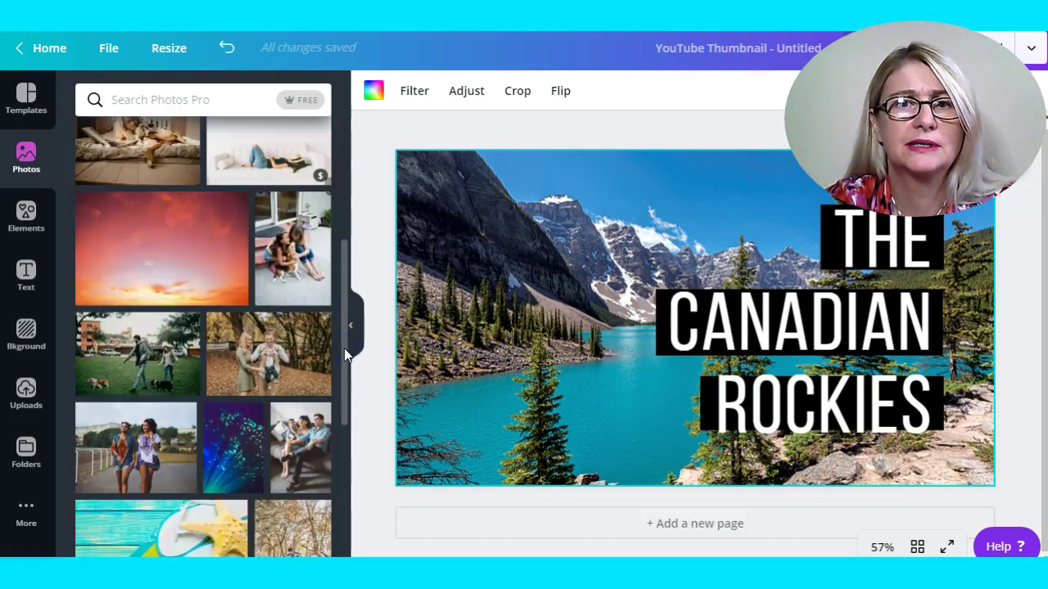
pyautogui.click(265, 451)
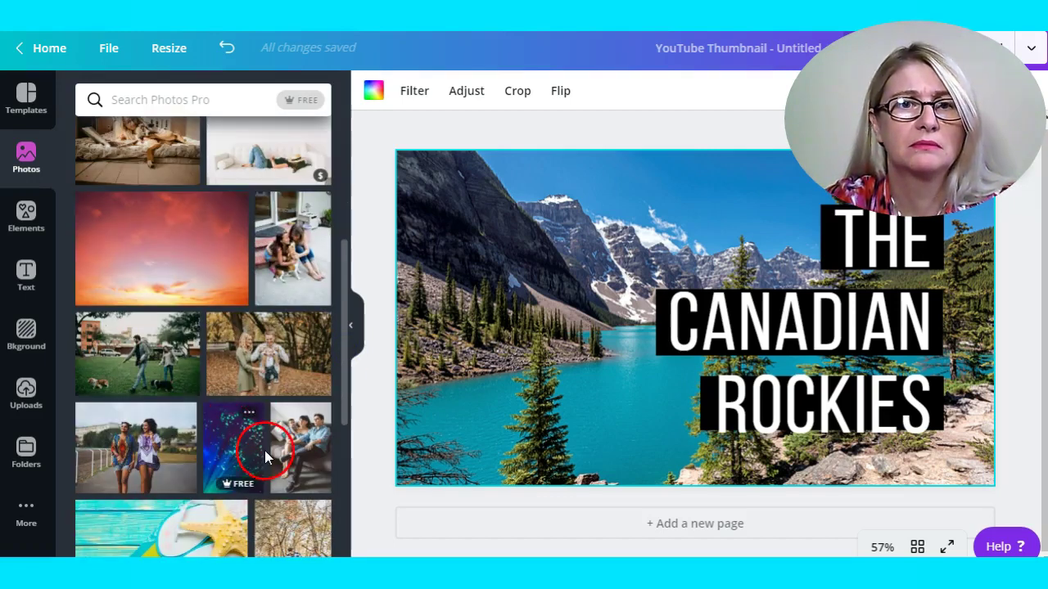
pyautogui.click(187, 257)
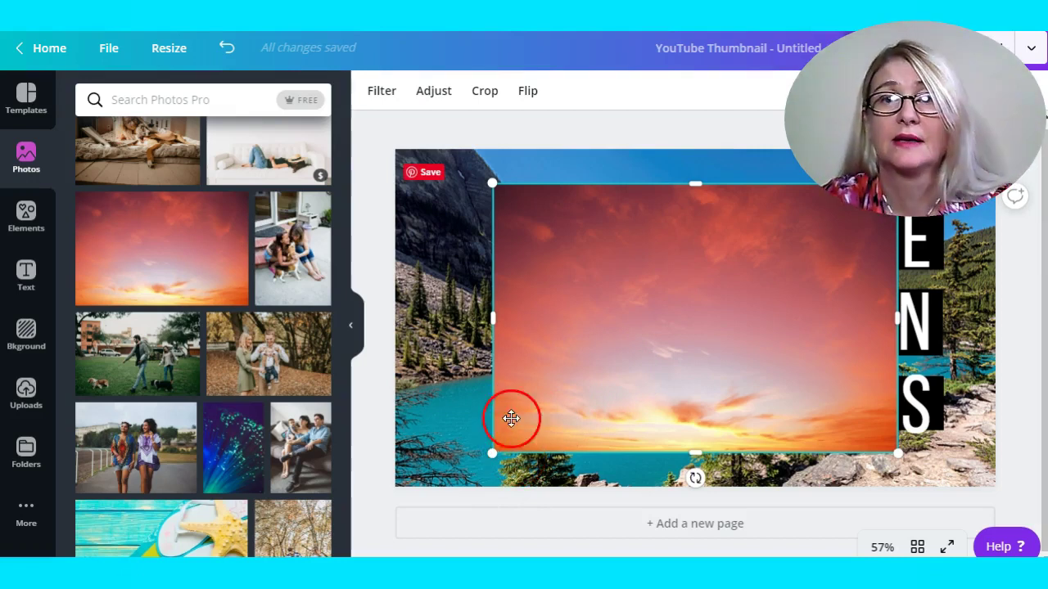
# - Enlarge and reposition the sunset sky photo until it covers the whole thumbnail
pyautogui.moveTo(492, 453); pyautogui.dragTo(450, 478)
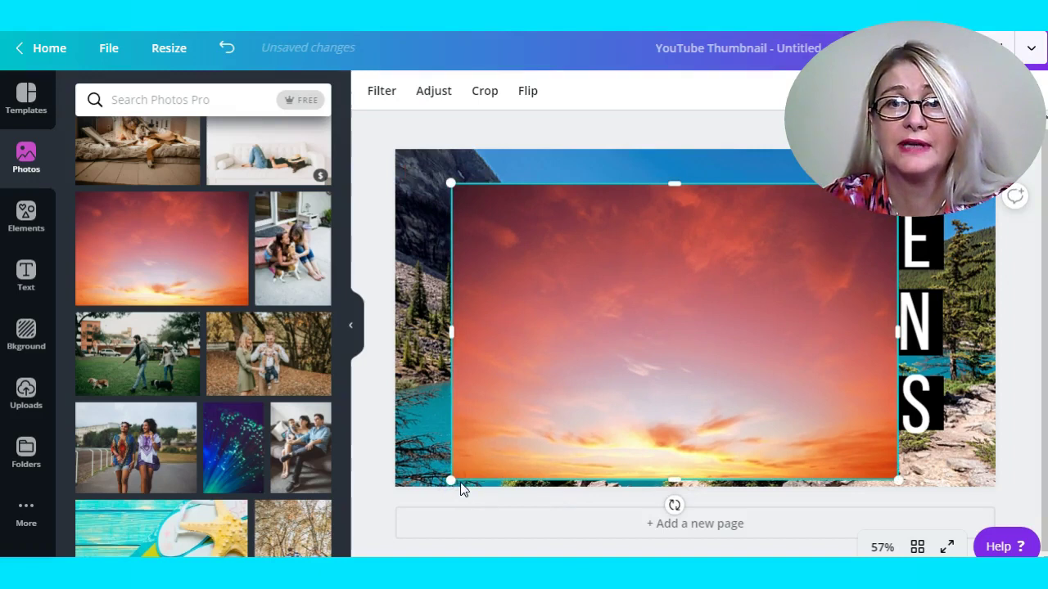
pyautogui.moveTo(451, 482); pyautogui.dragTo(346, 538)
pyautogui.click(482, 411)
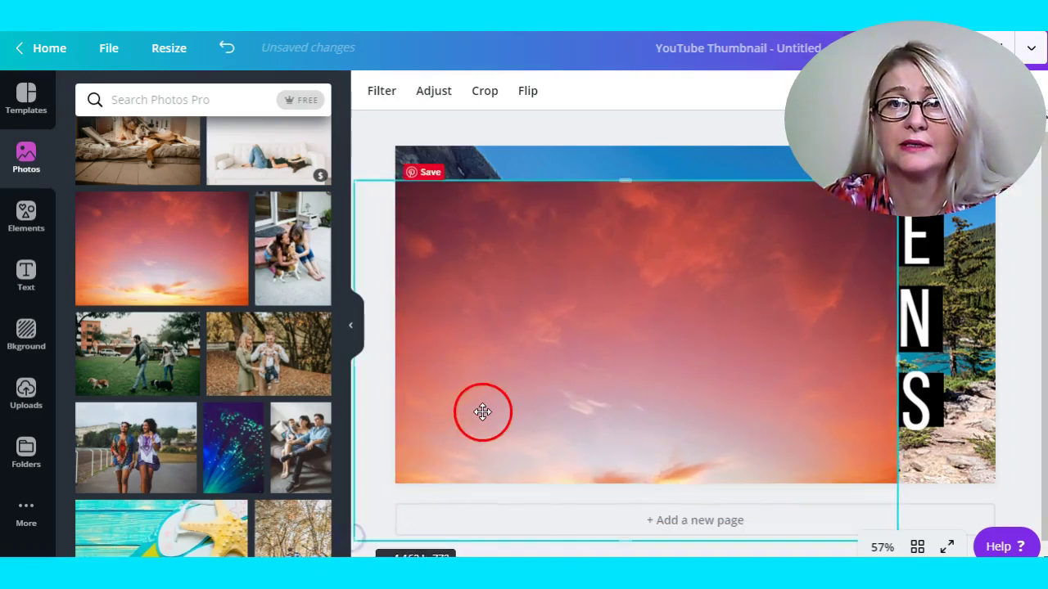
pyautogui.moveTo(482, 412); pyautogui.dragTo(580, 365)
pyautogui.click(489, 457)
pyautogui.moveTo(451, 496); pyautogui.dragTo(376, 512)
pyautogui.click(484, 441)
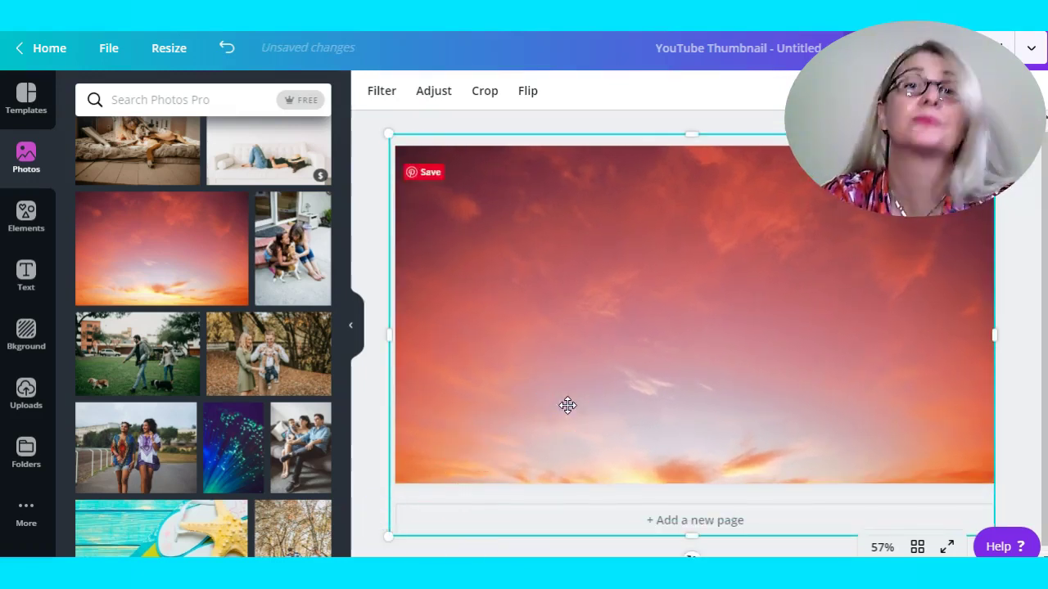
pyautogui.click(848, 258)
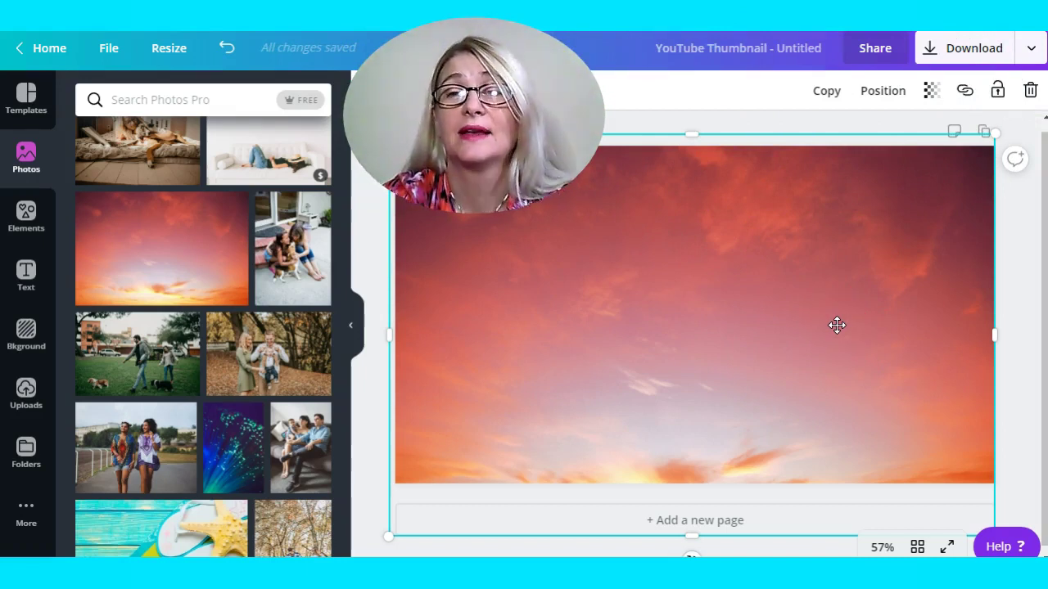
# - Send the sunset photo backwards until it sits behind the title text and its black boxes
pyautogui.click(891, 98)
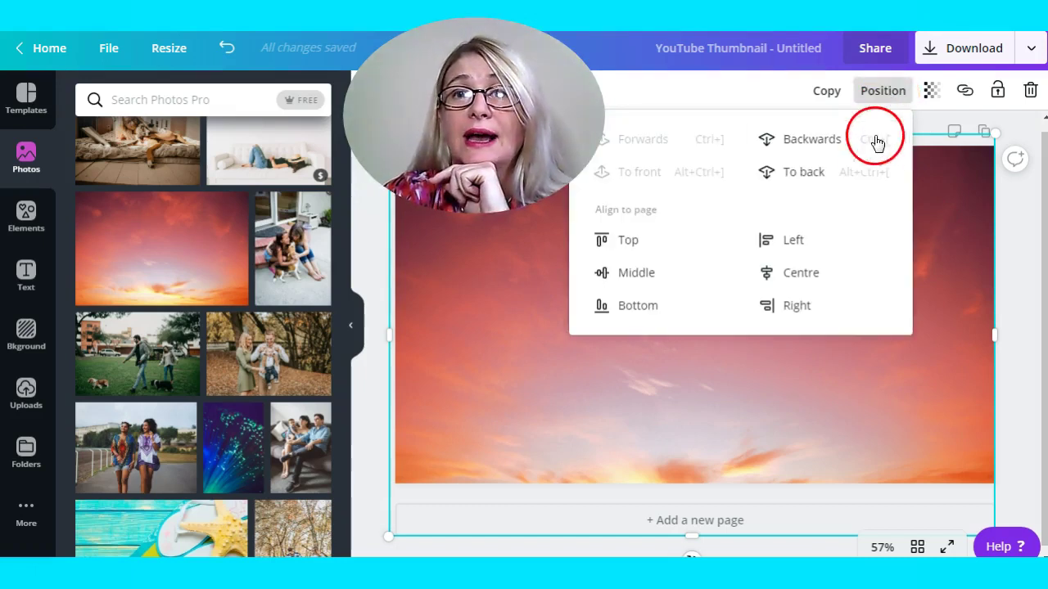
pyautogui.click(815, 139)
pyautogui.click(812, 160)
pyautogui.click(655, 351)
pyautogui.click(580, 381)
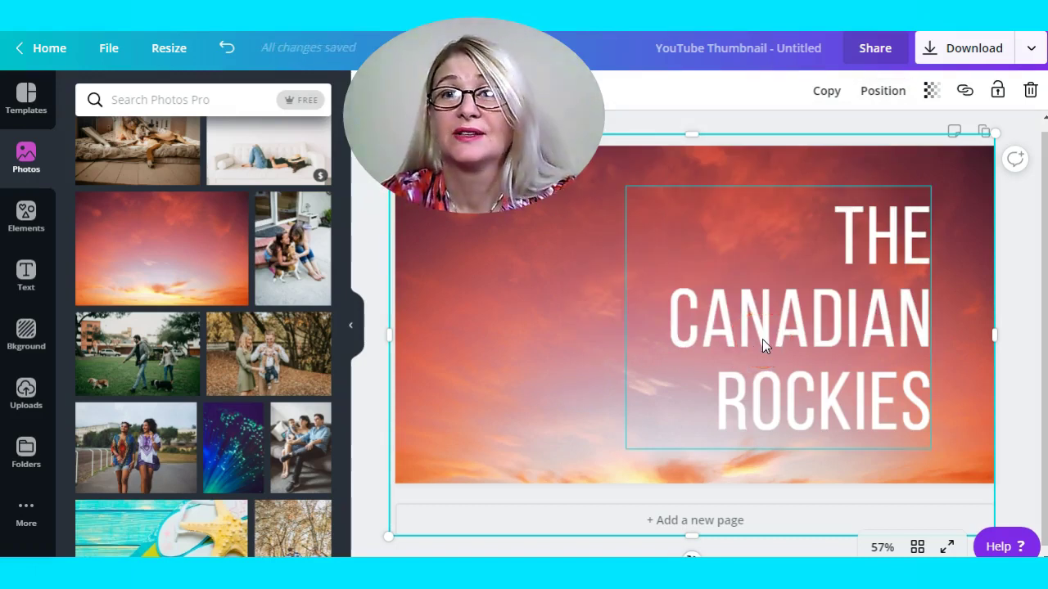
pyautogui.click(787, 320)
# - Replace the word THE in the title text with EXPLODE
pyautogui.click(890, 255)
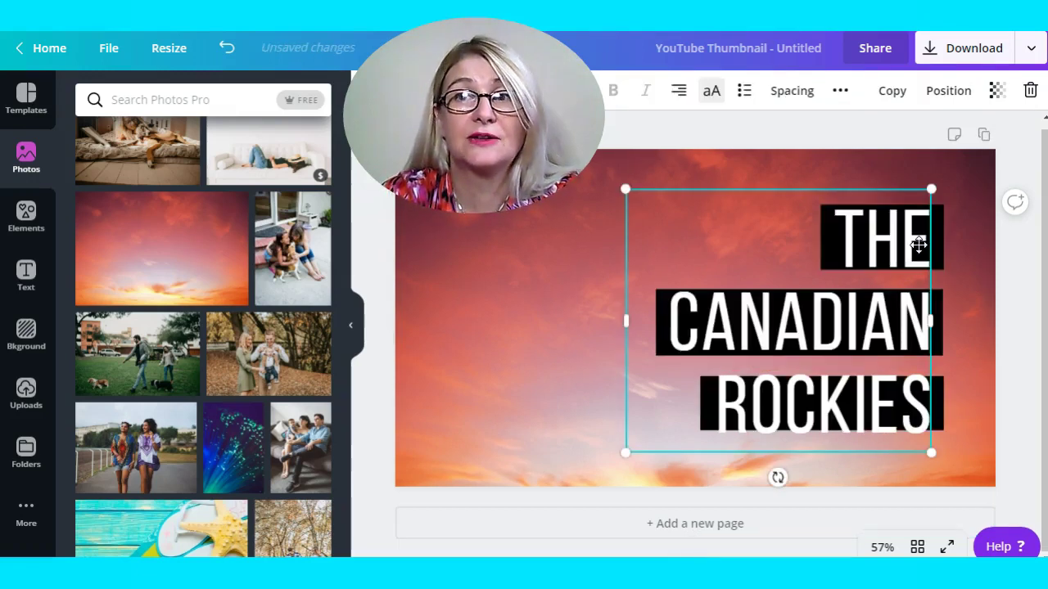
pyautogui.click(941, 198)
pyautogui.moveTo(940, 190)
pyautogui.mouseDown()
pyautogui.moveTo(952, 187)
pyautogui.moveTo(941, 202)
pyautogui.moveTo(952, 180)
pyautogui.moveTo(939, 211)
pyautogui.moveTo(941, 201)
pyautogui.mouseUp()
pyautogui.moveTo(896, 227); pyautogui.dragTo(894, 227)
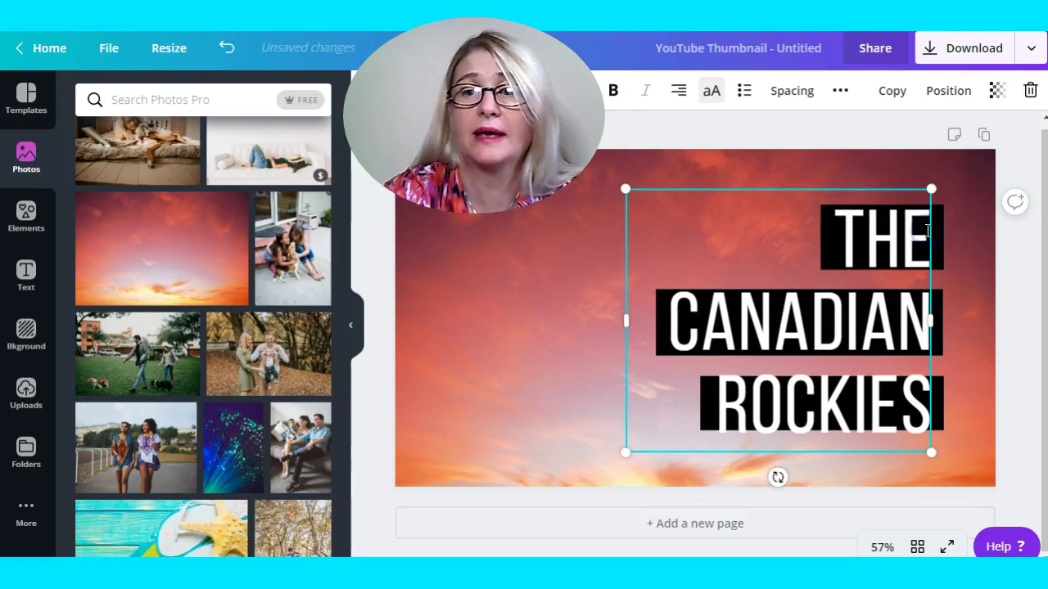
pyautogui.doubleClick(927, 231)
pyautogui.press('BackSpace')
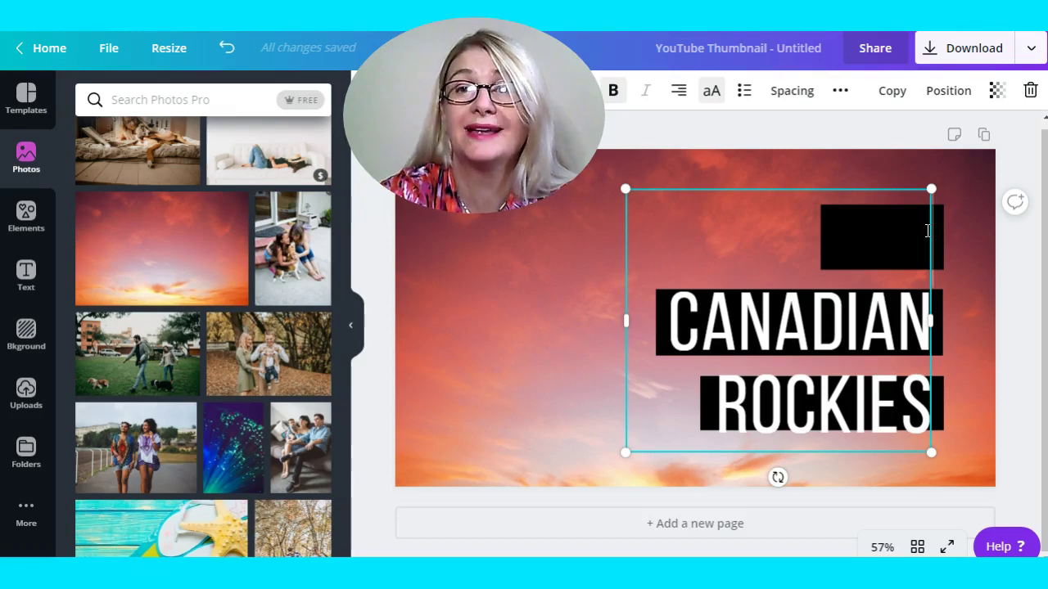
pyautogui.write('E')
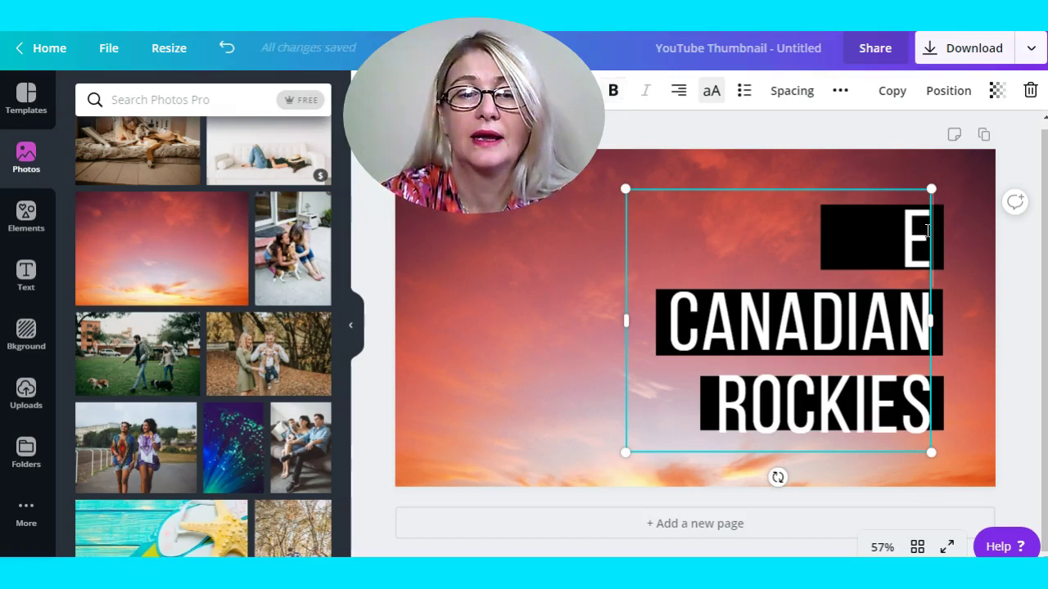
pyautogui.write('XPLODE')
pyautogui.click(901, 251)
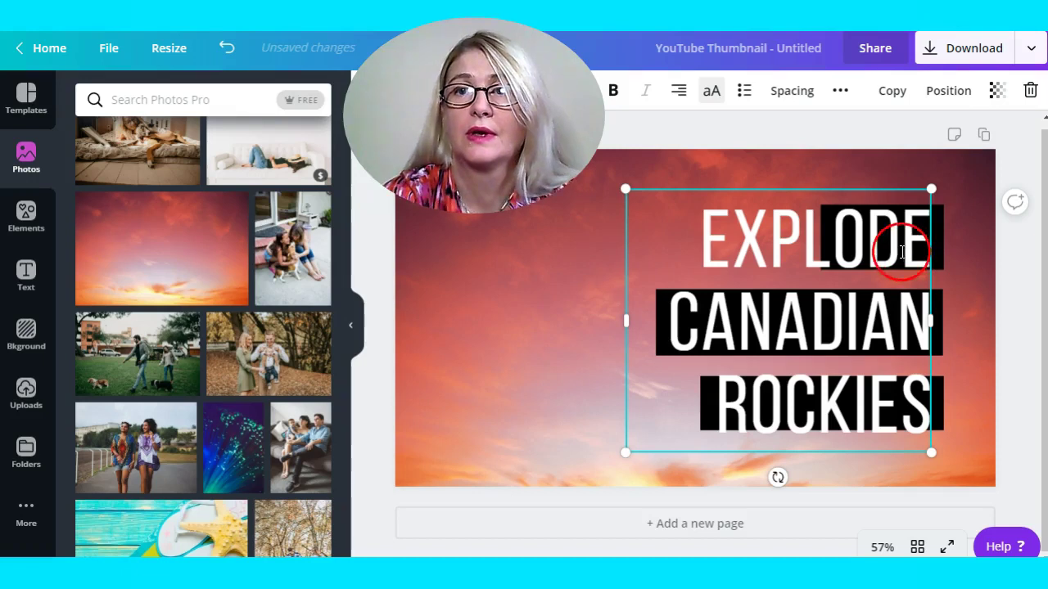
# - Delete the black box behind the word EXPLODE, leaving the title text in place
pyautogui.moveTo(816, 239); pyautogui.dragTo(831, 233)
pyautogui.doubleClick(835, 225)
pyautogui.click(890, 235)
pyautogui.click(937, 238)
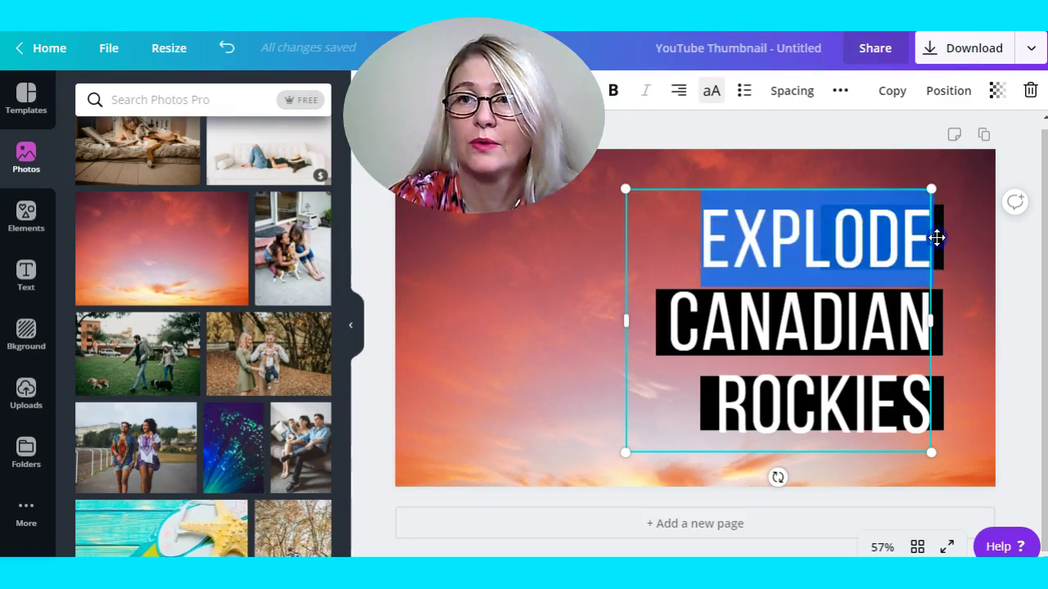
pyautogui.click(938, 237)
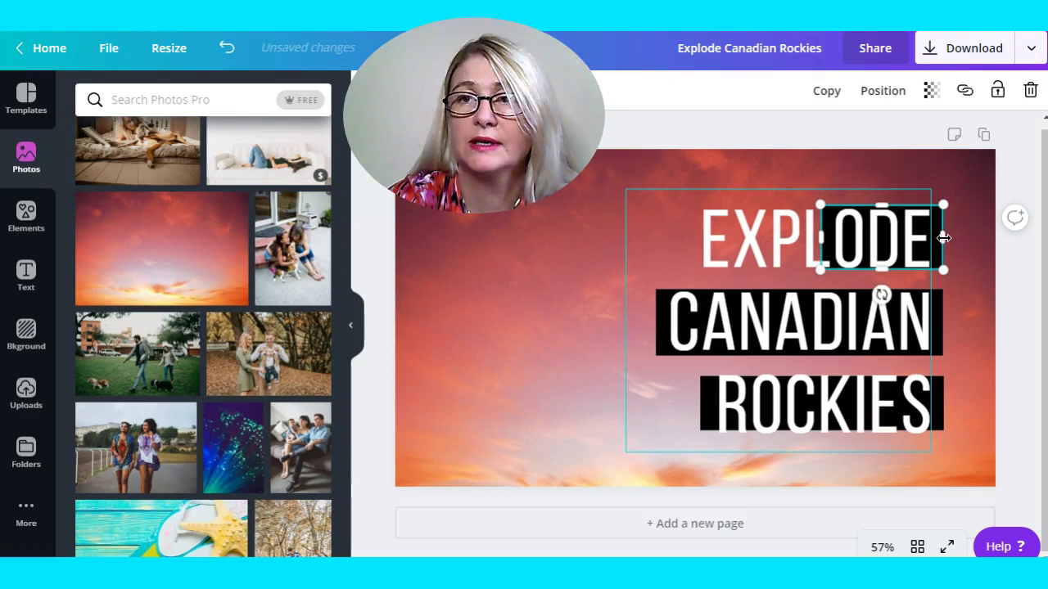
pyautogui.moveTo(942, 237)
pyautogui.mouseDown()
pyautogui.moveTo(972, 236)
pyautogui.moveTo(952, 235)
pyautogui.moveTo(961, 236)
pyautogui.mouseUp()
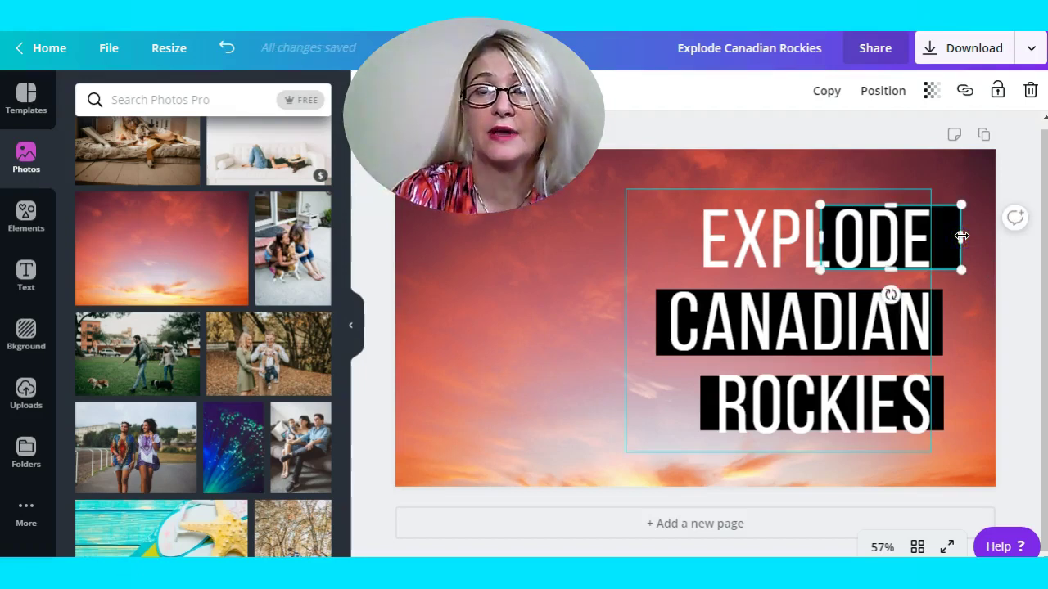
pyautogui.press('Delete')
pyautogui.click(524, 252)
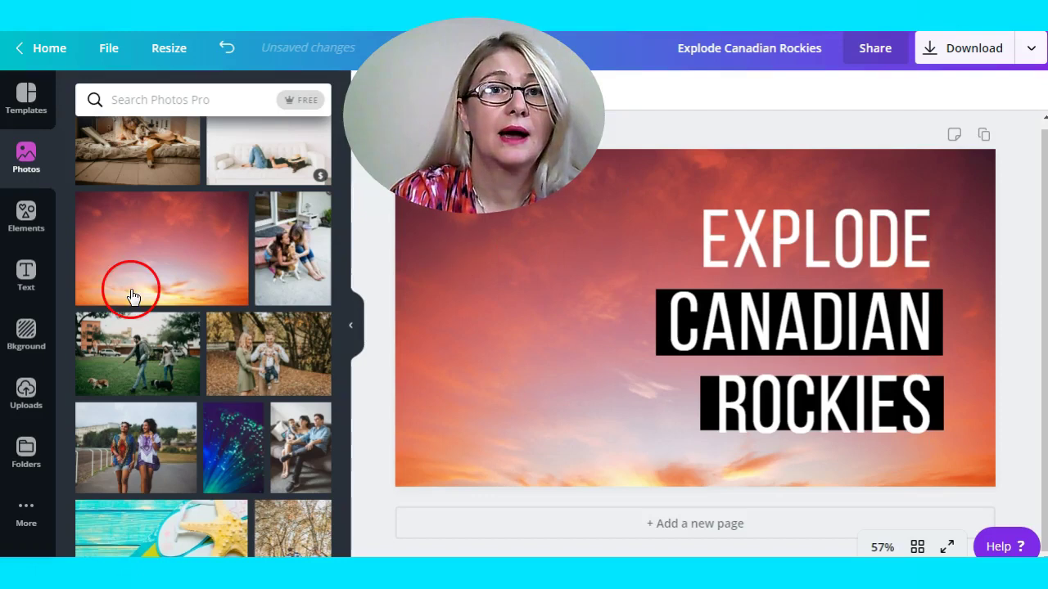
# - Add a square shape and stretch it into a wide rectangle covering the word EXPLODE, extending past both ends of the word
pyautogui.click(28, 214)
pyautogui.moveTo(346, 419); pyautogui.dragTo(344, 193)
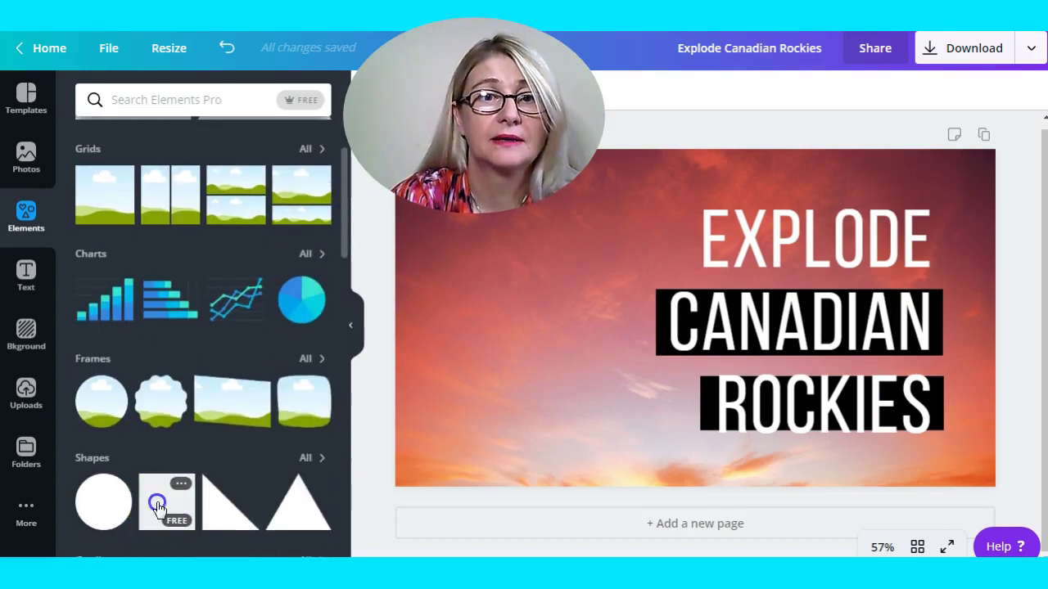
pyautogui.click(158, 507)
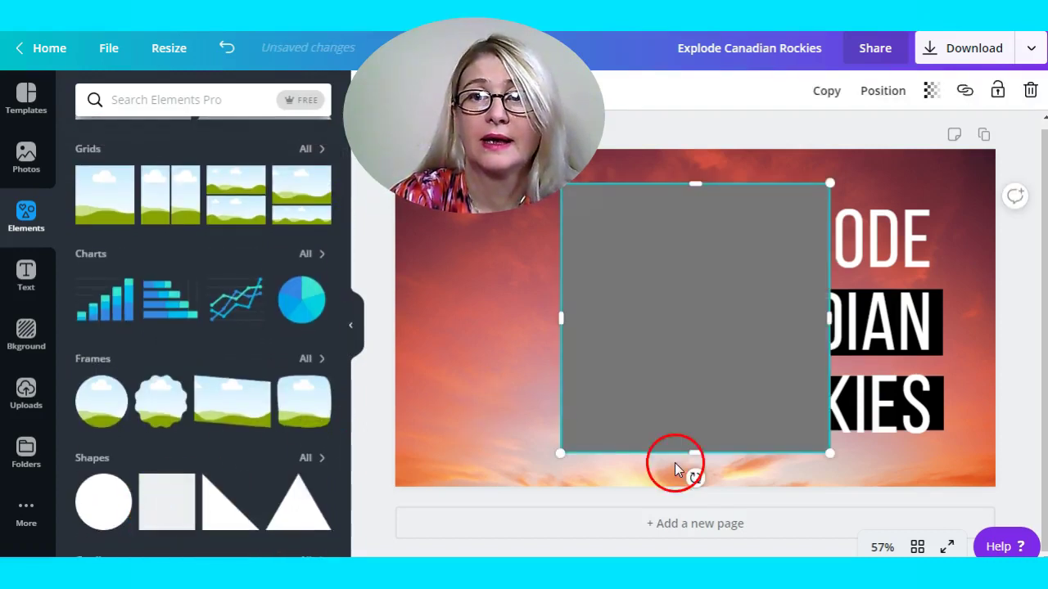
pyautogui.moveTo(696, 446); pyautogui.dragTo(694, 252)
pyautogui.moveTo(678, 215); pyautogui.dragTo(765, 236)
pyautogui.moveTo(638, 238); pyautogui.dragTo(591, 244)
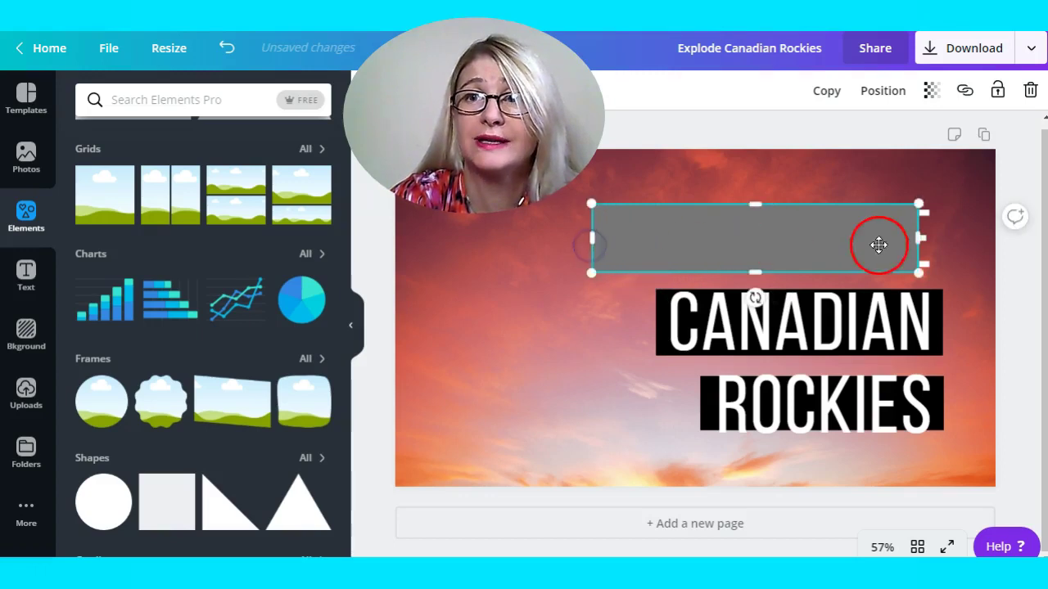
pyautogui.moveTo(920, 237); pyautogui.dragTo(966, 235)
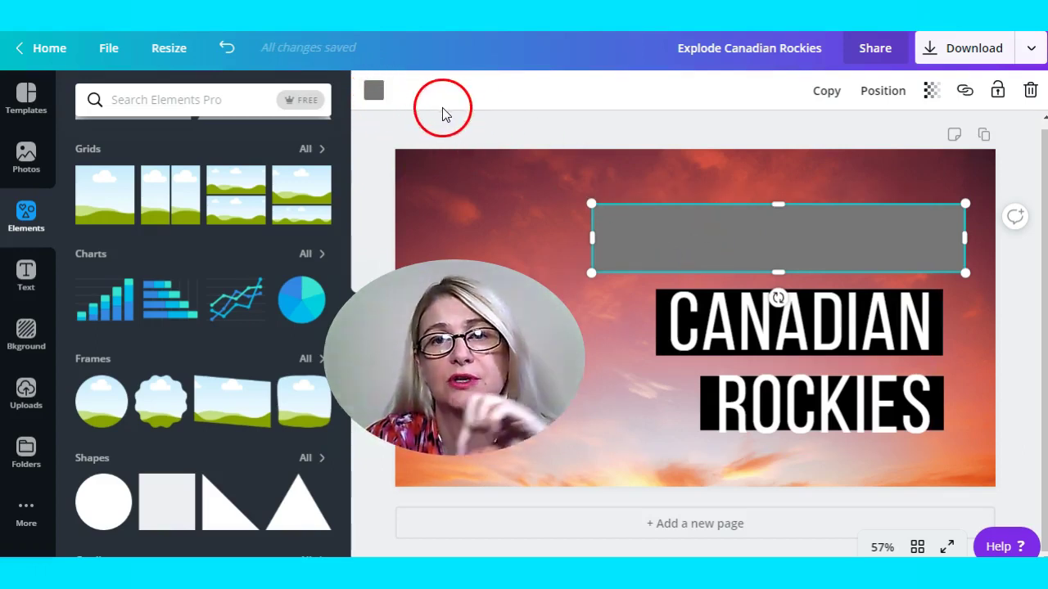
# - Recolour the new rectangle, trying red #fd0707 and settling on black to match the other title boxes
pyautogui.click(373, 92)
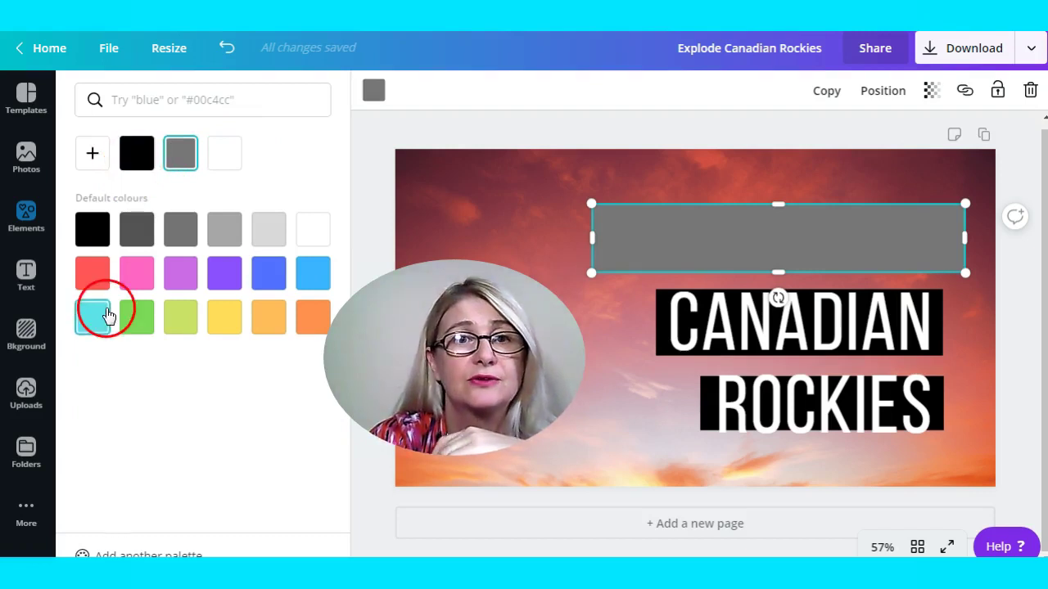
pyautogui.click(92, 153)
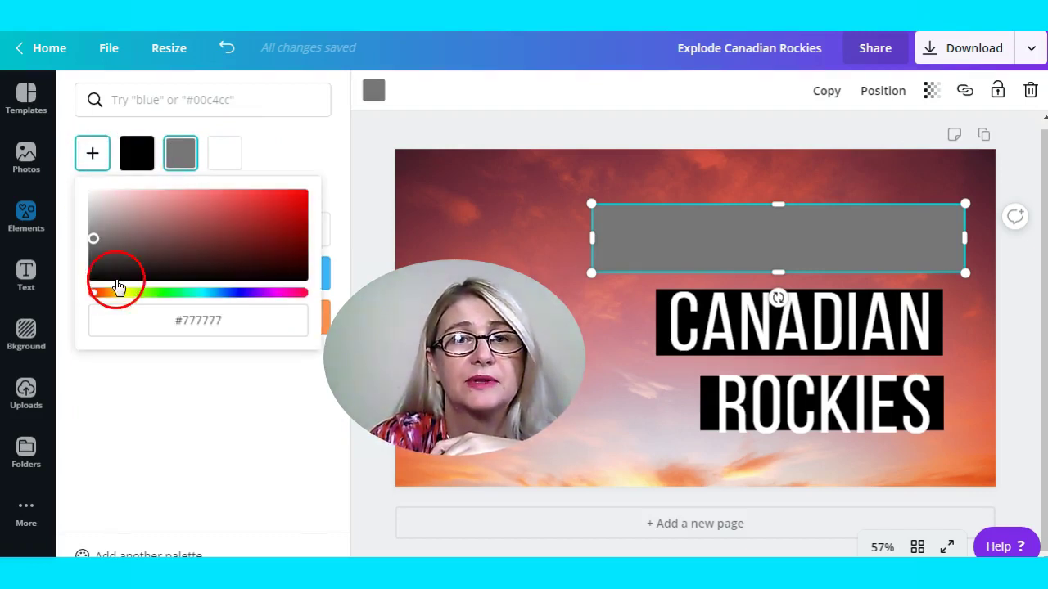
pyautogui.click(303, 196)
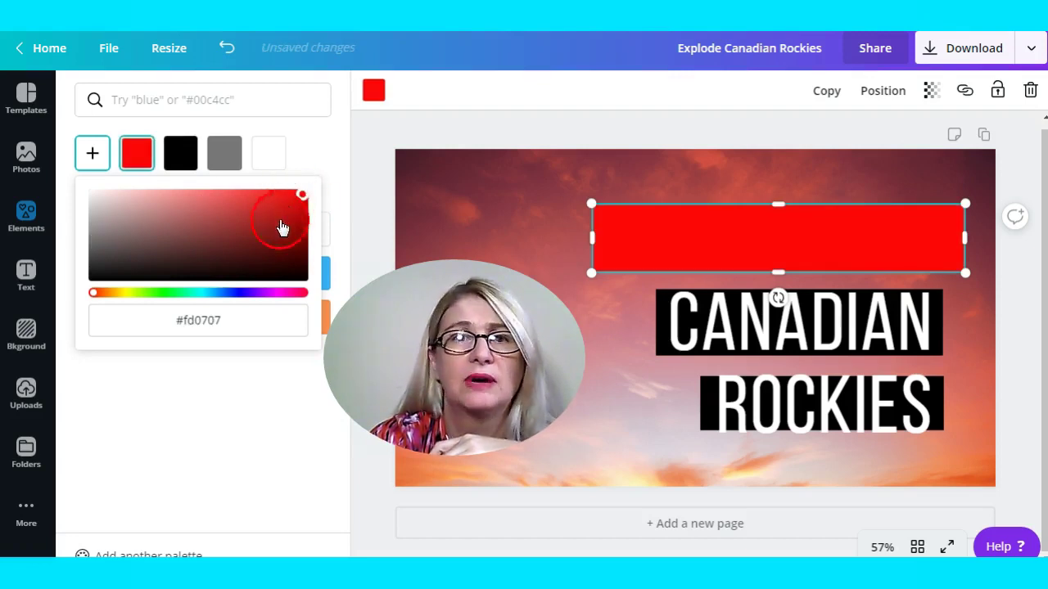
pyautogui.click(181, 161)
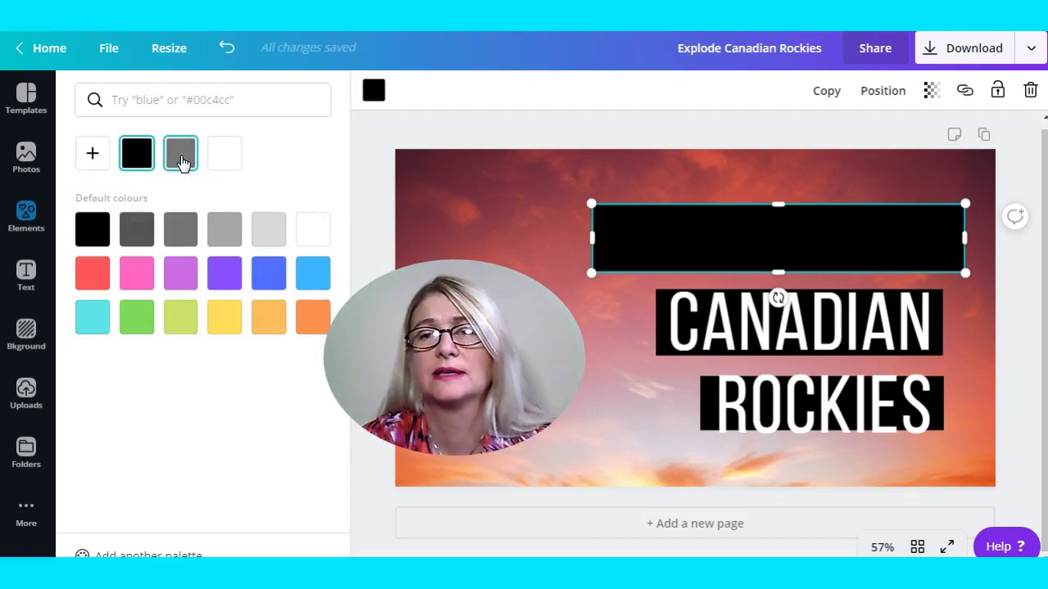
pyautogui.click(353, 163)
# - Send the new black rectangle backwards until it sits behind the title text but in front of the sunset photo
pyautogui.click(638, 238)
pyautogui.click(649, 237)
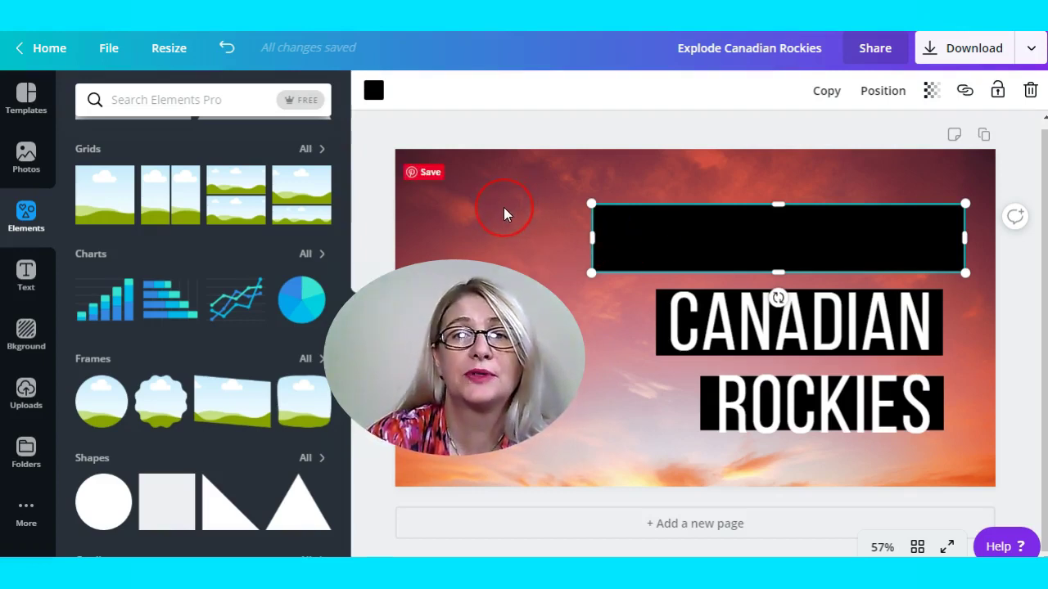
pyautogui.click(615, 238)
pyautogui.click(636, 237)
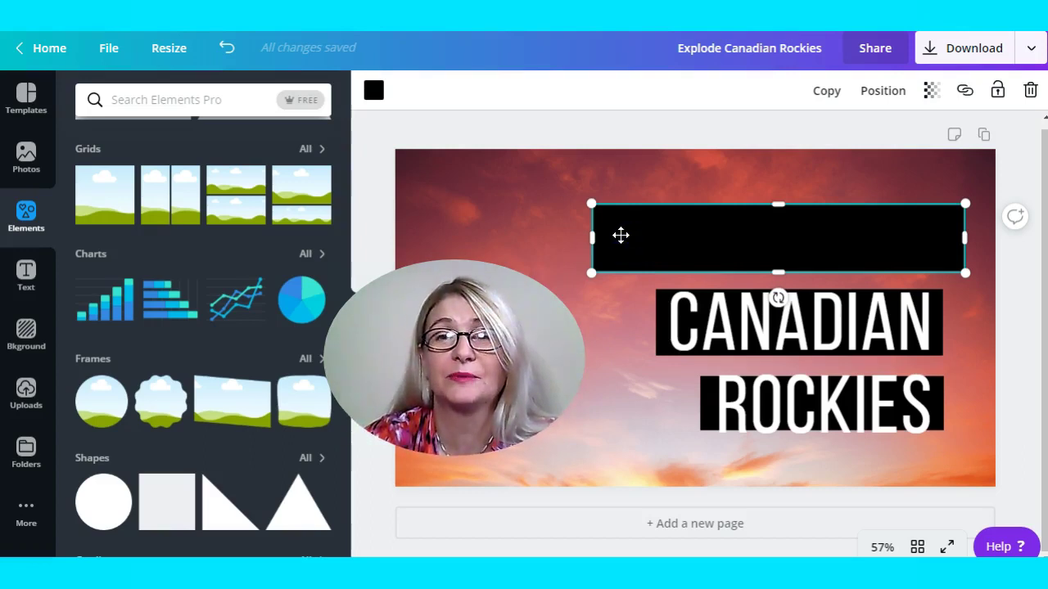
pyautogui.click(715, 243)
pyautogui.click(785, 245)
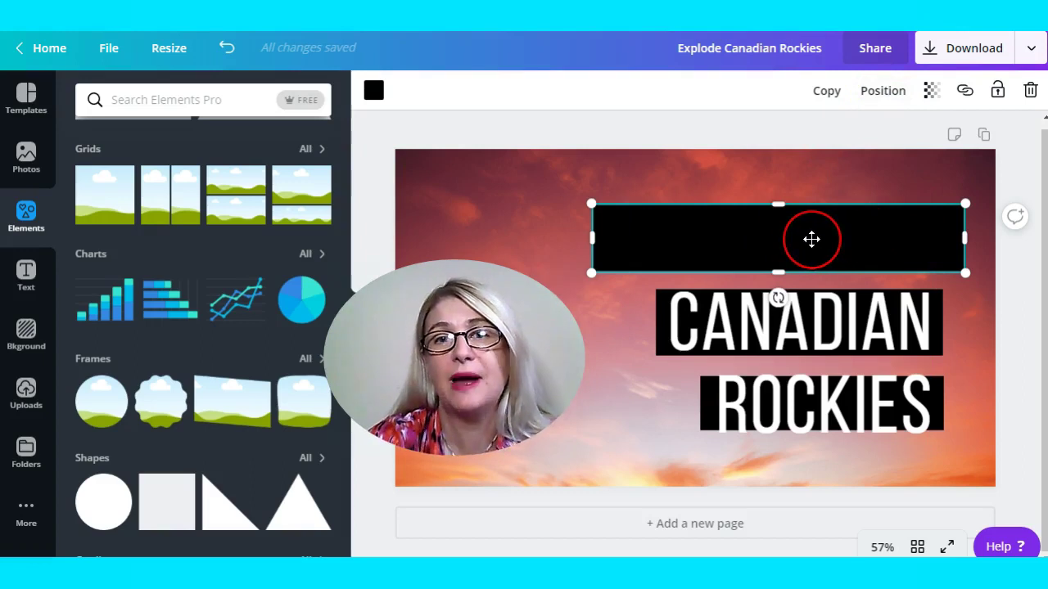
pyautogui.click(882, 91)
pyautogui.click(843, 141)
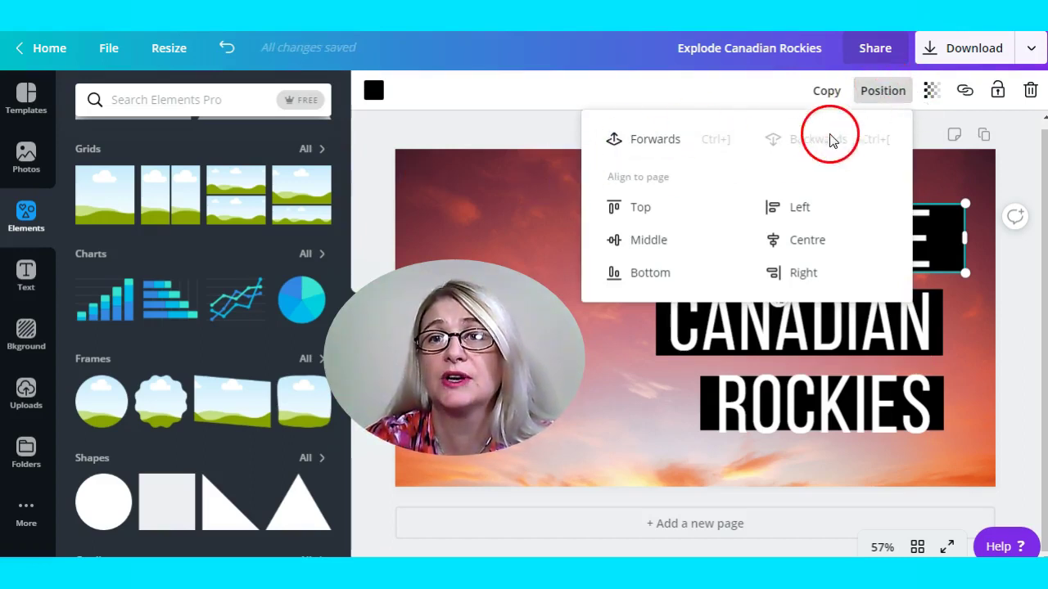
pyautogui.click(509, 221)
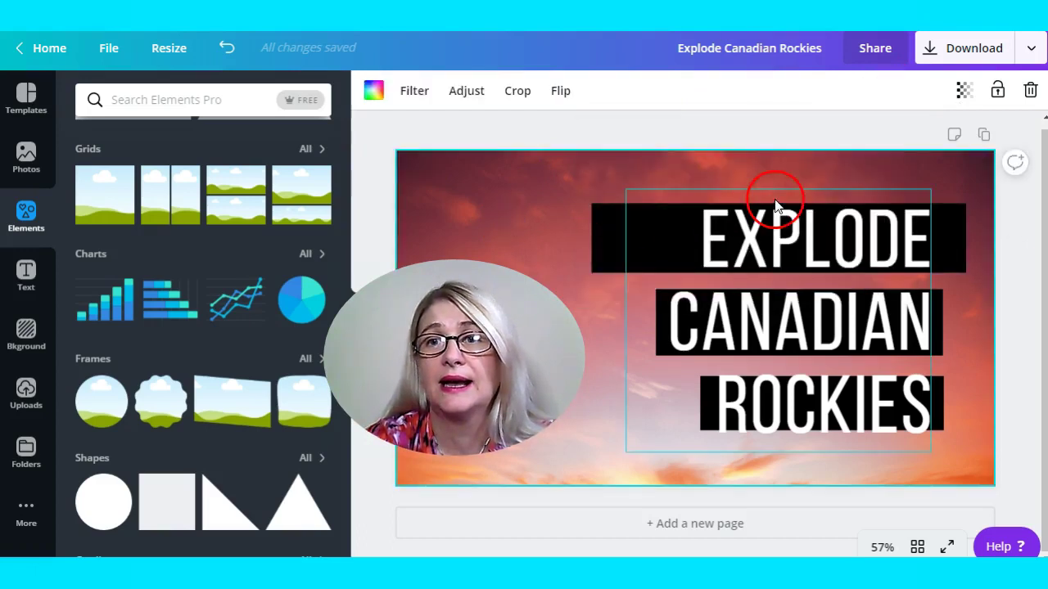
# - Add MY after EXPLODE in the title, then trim it to M so the first line does not wrap
pyautogui.click(926, 233)
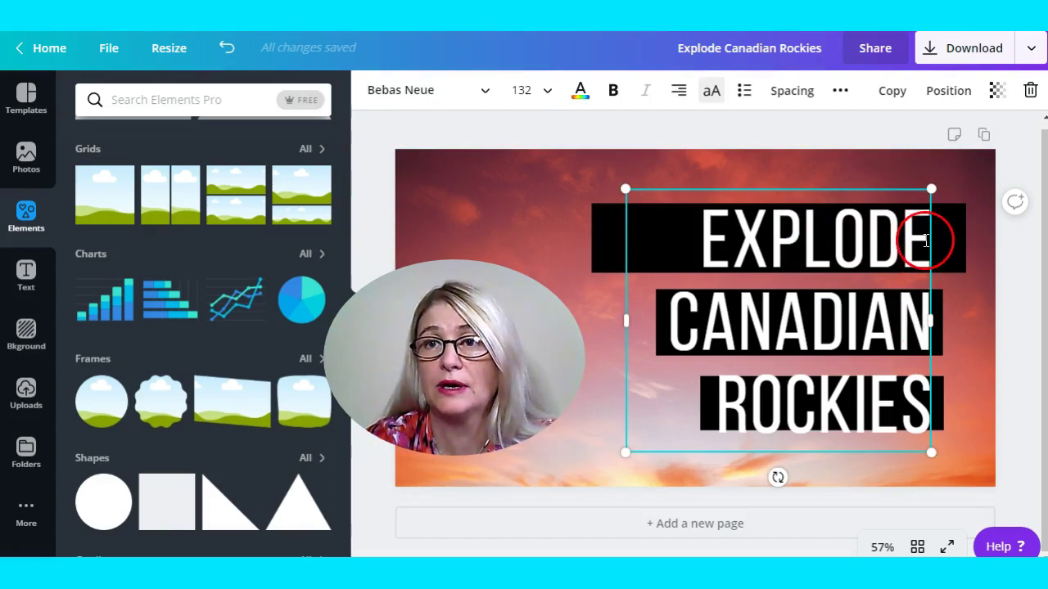
pyautogui.click(927, 240)
pyautogui.write('MY')
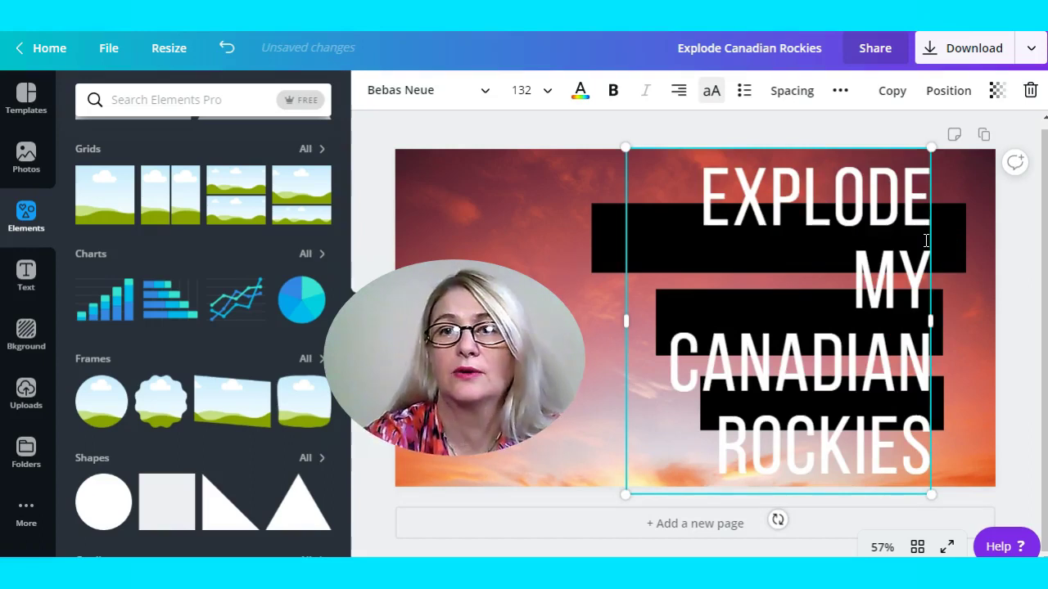
pyautogui.press('BackSpace')
pyautogui.click(927, 236)
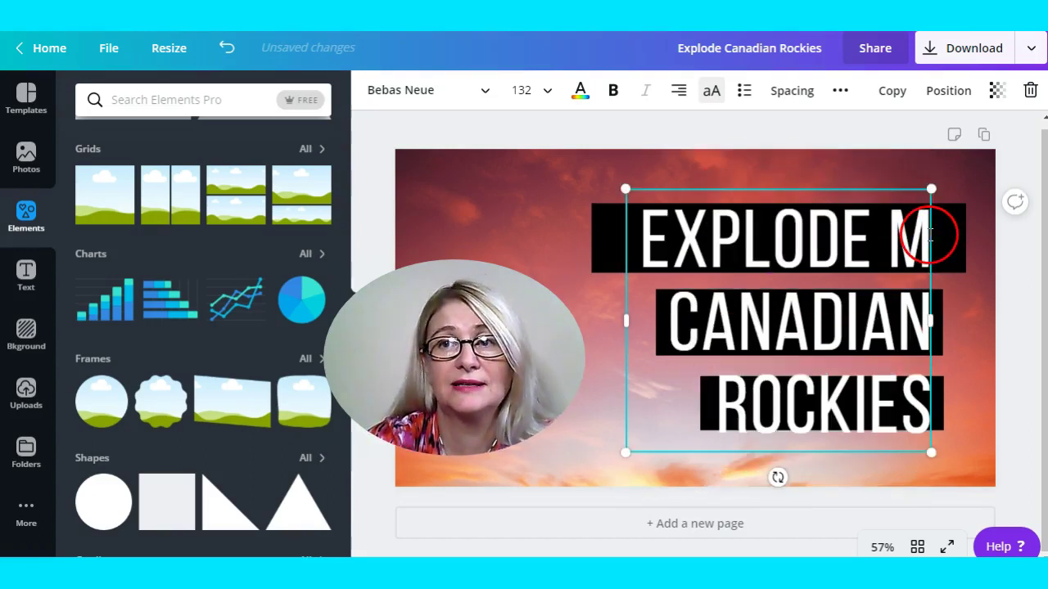
pyautogui.click(835, 244)
pyautogui.click(643, 247)
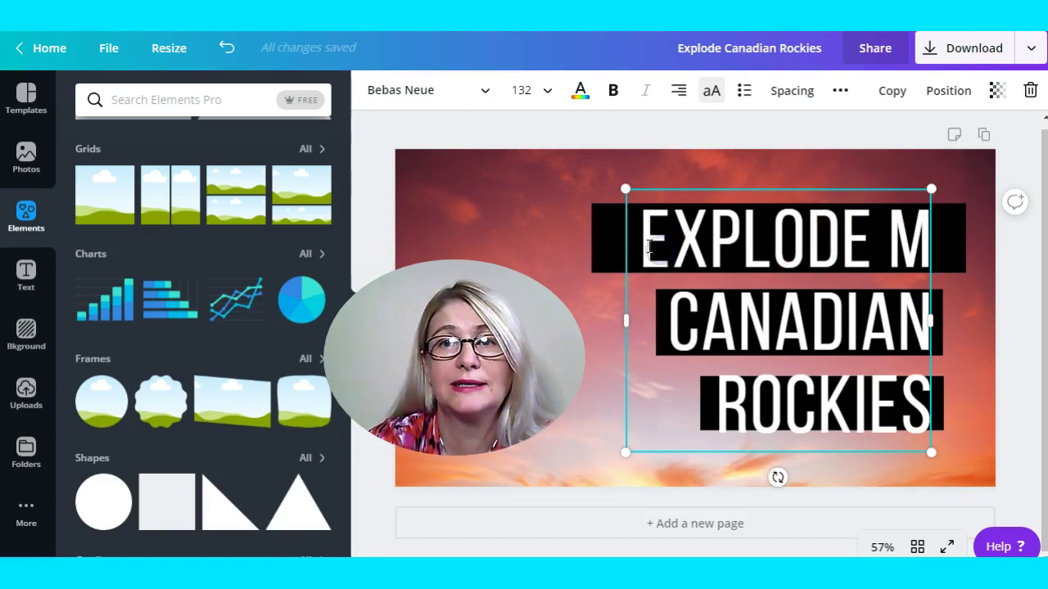
# - Scale the title text to size 128, widen its text box to span the top black rectangle, and complete the first line as EXPLODE MY
pyautogui.doubleClick(643, 242)
pyautogui.click(638, 239)
pyautogui.click(626, 207)
pyautogui.moveTo(624, 188)
pyautogui.mouseDown()
pyautogui.moveTo(606, 194)
pyautogui.moveTo(630, 202)
pyautogui.mouseUp()
pyautogui.click(630, 345)
pyautogui.moveTo(631, 344); pyautogui.dragTo(593, 329)
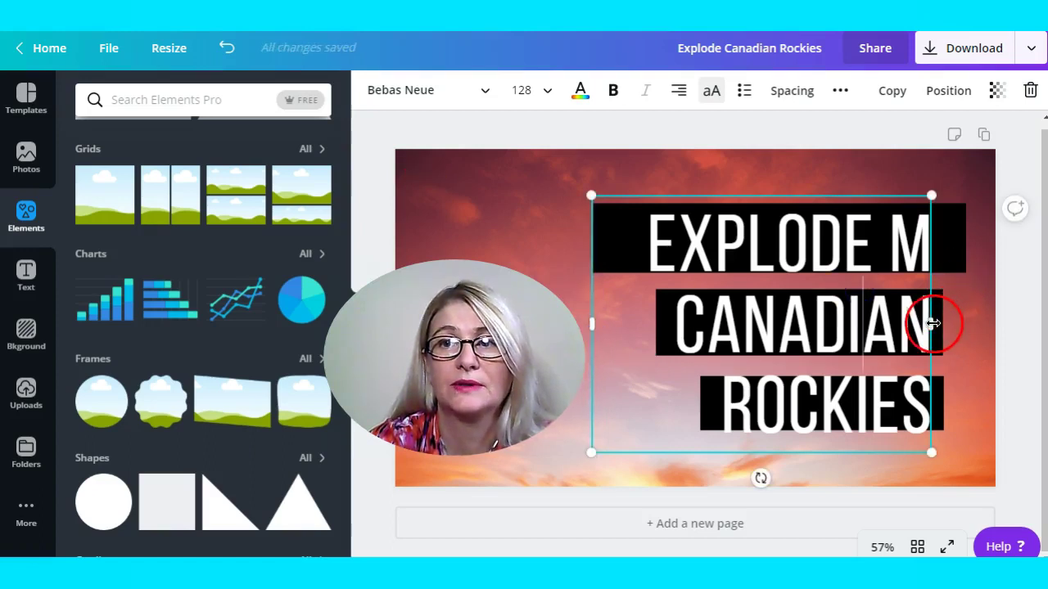
pyautogui.moveTo(956, 322); pyautogui.dragTo(968, 322)
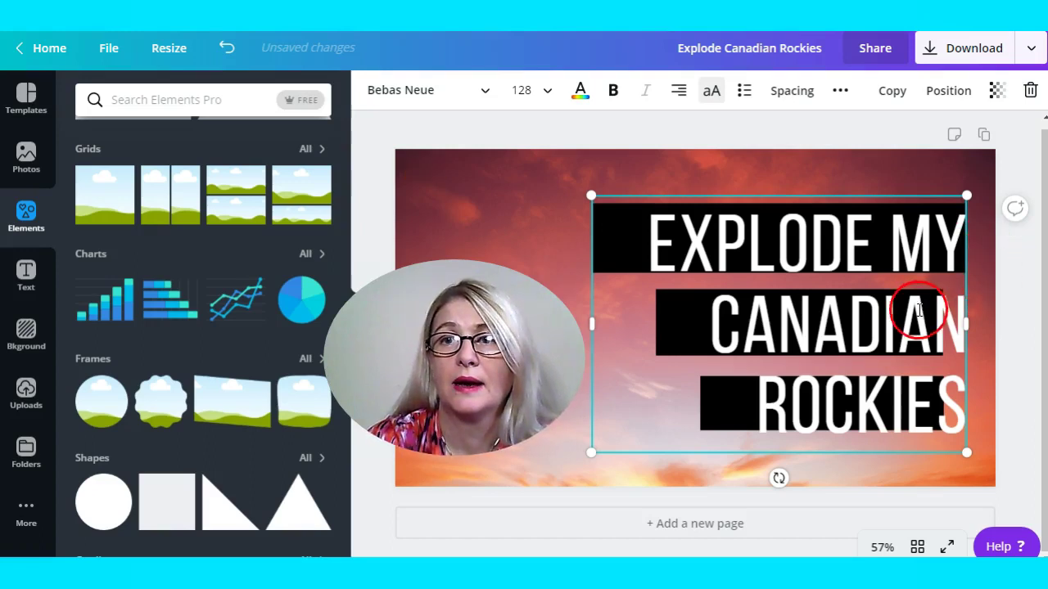
pyautogui.click(949, 316)
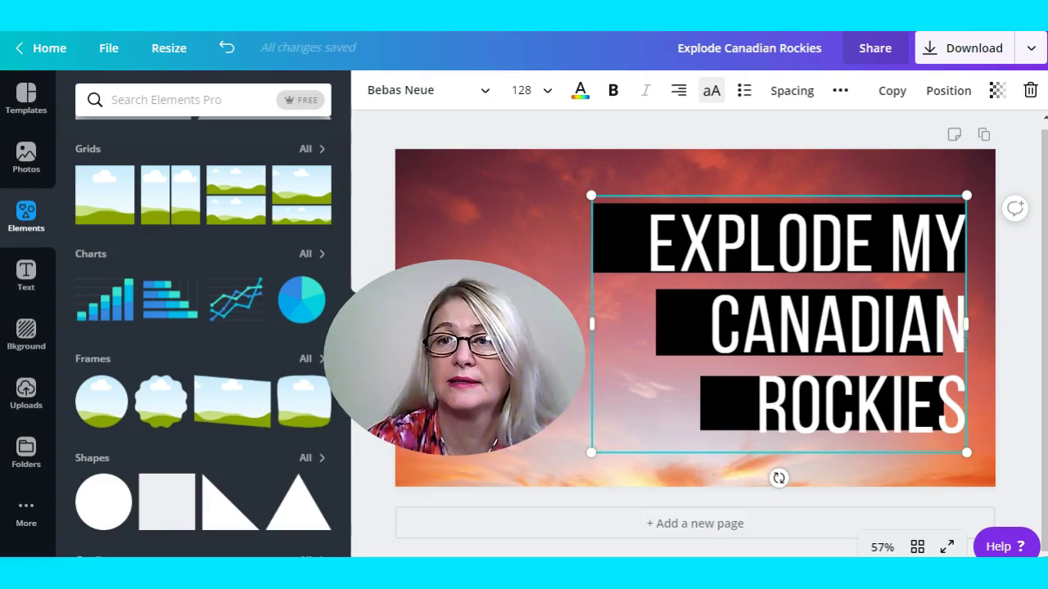
pyautogui.moveTo(975, 325); pyautogui.dragTo(970, 325)
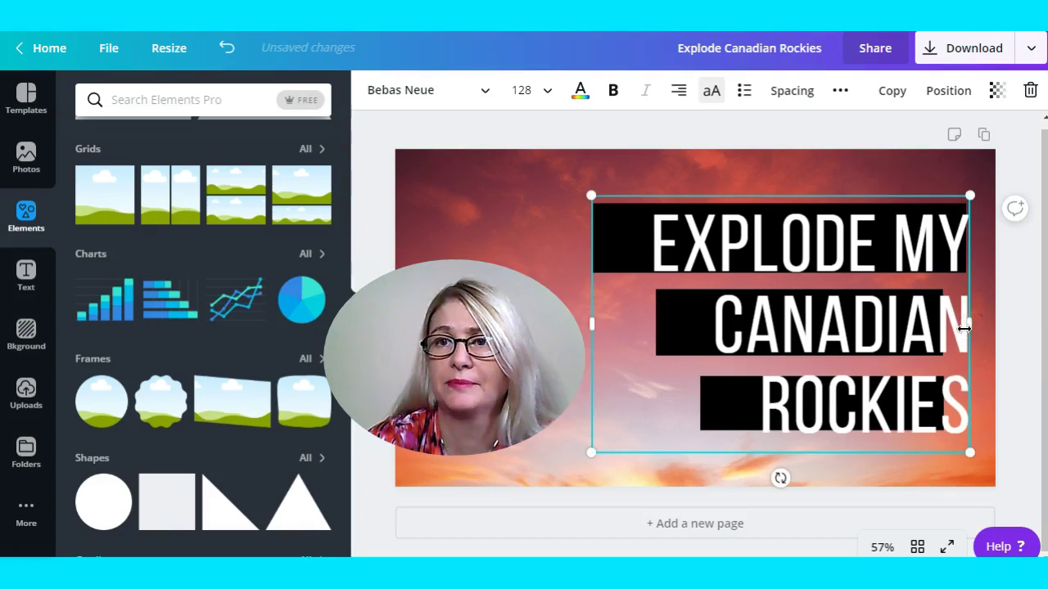
# - Replace the word CANADIAN on the second title line with PAYDAY
pyautogui.click(964, 347)
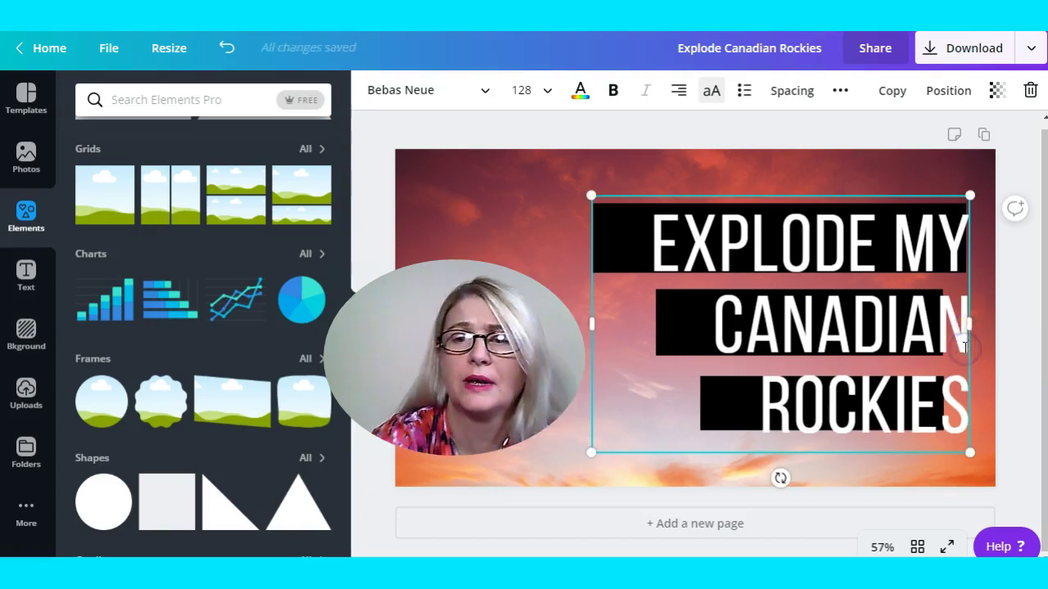
pyautogui.press('BackSpace')
pyautogui.press('BackSpace')
pyautogui.press('BackSpace')
pyautogui.press('BackSpace')
pyautogui.press('BackSpace')
pyautogui.press('BackSpace')
pyautogui.press('BackSpace')
pyautogui.press('BackSpace')
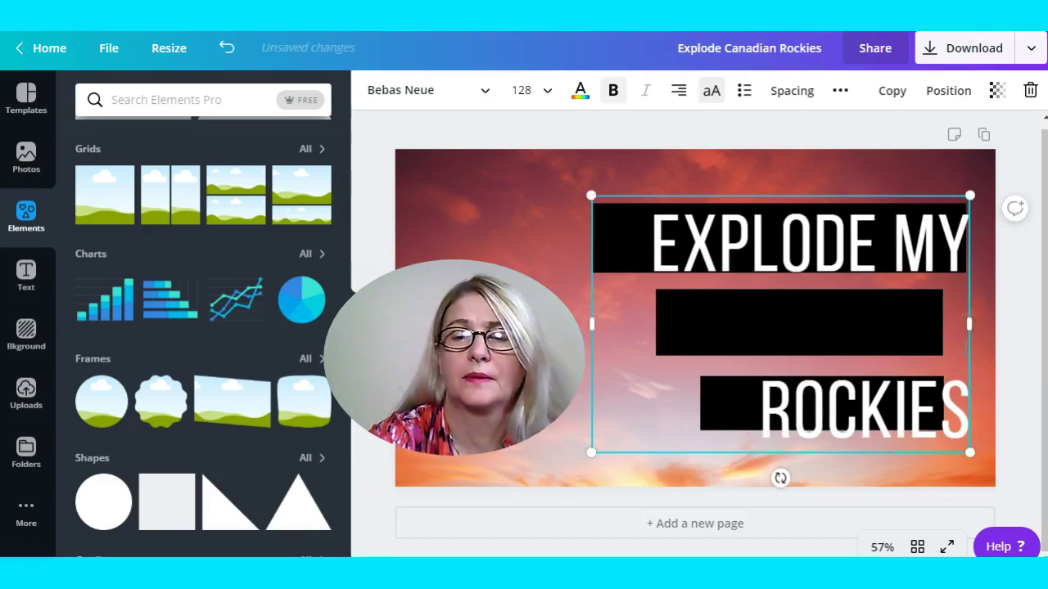
pyautogui.write('PAYDAY')
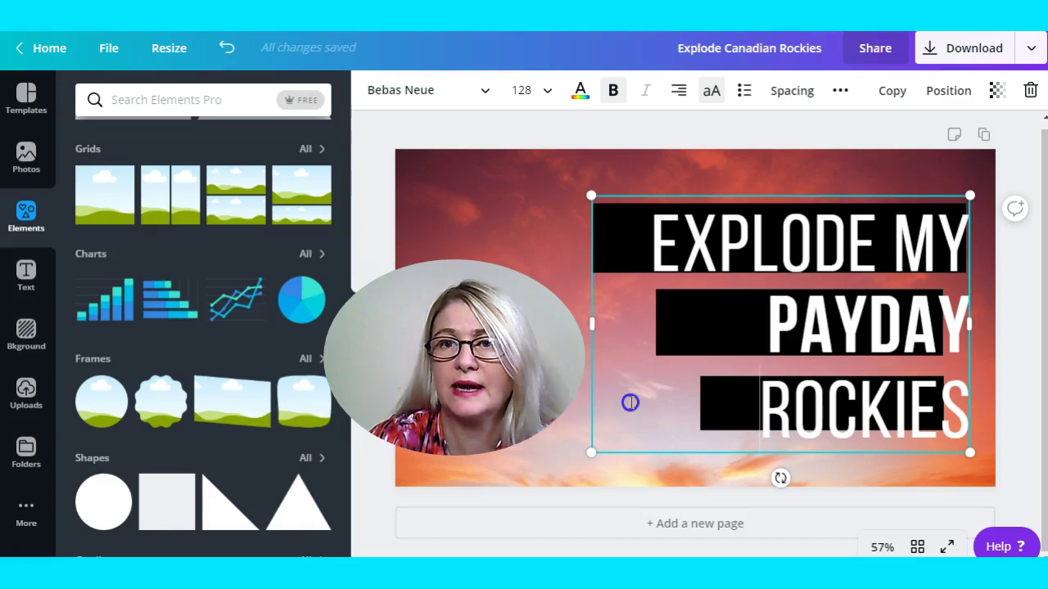
pyautogui.click(723, 328)
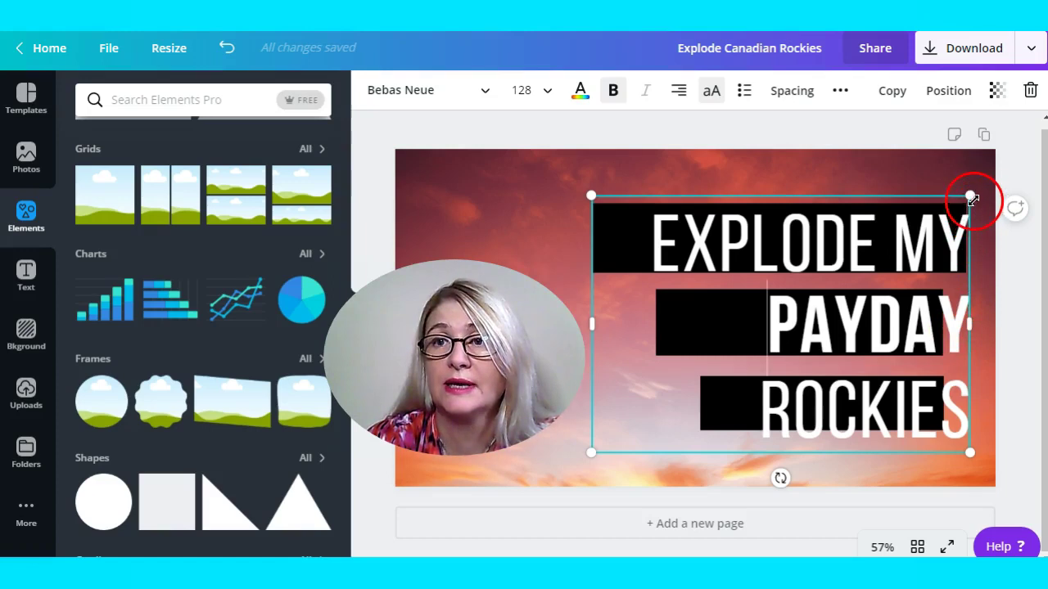
# - Widen the middle and bottom black boxes to align with the top box, shrinking the title text to reach them and restoring it to size 128
pyautogui.moveTo(963, 199); pyautogui.dragTo(911, 243)
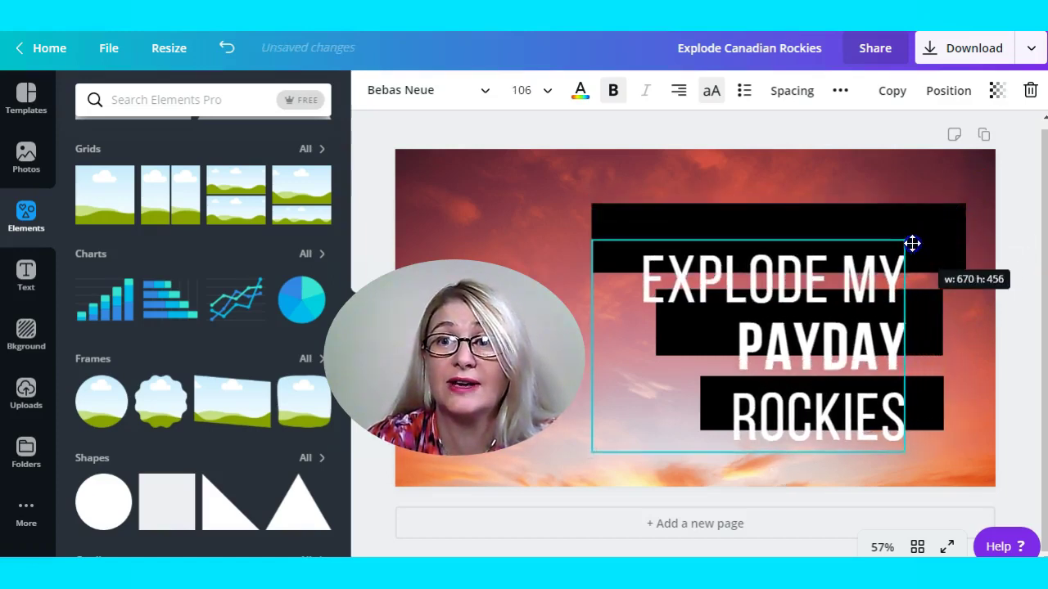
pyautogui.click(923, 317)
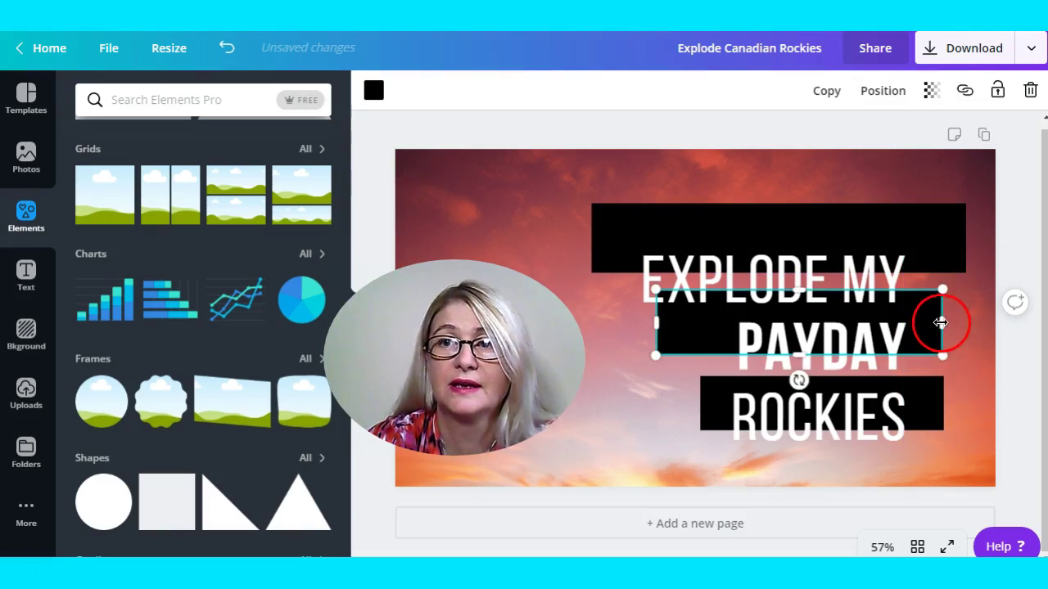
pyautogui.moveTo(943, 322); pyautogui.dragTo(969, 320)
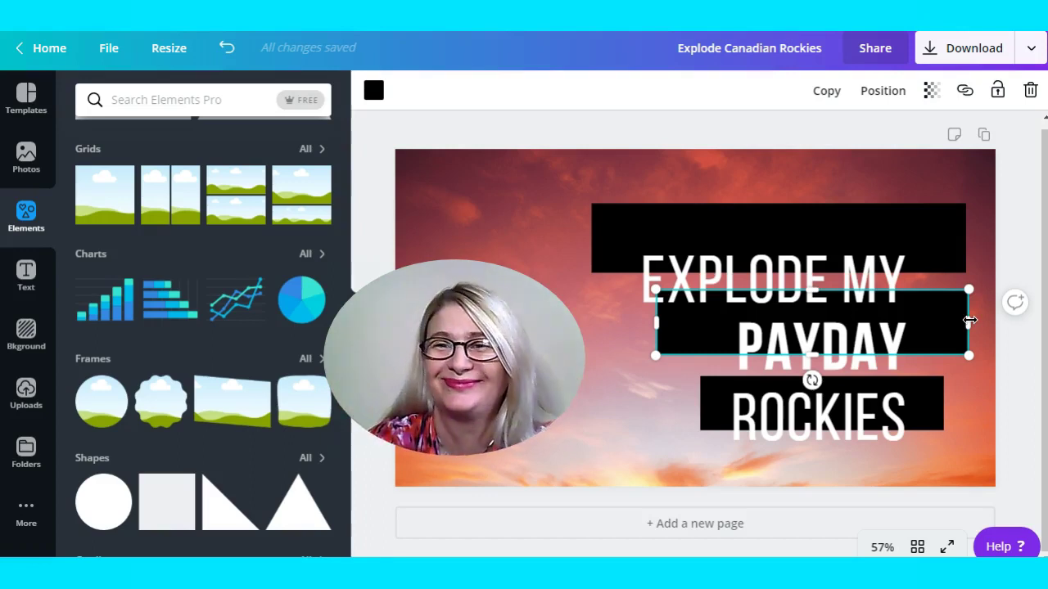
pyautogui.click(939, 401)
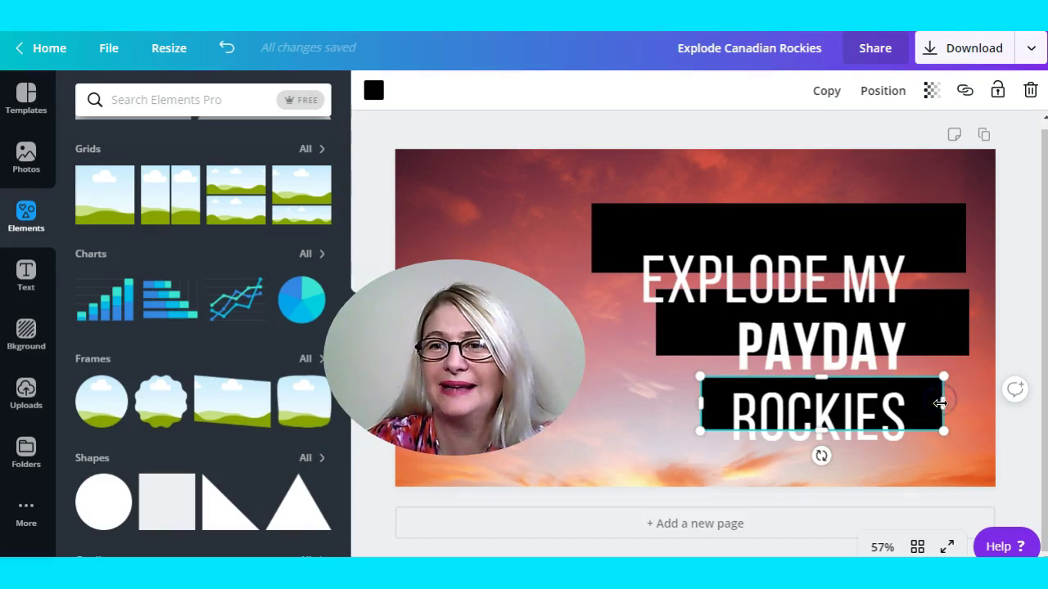
pyautogui.moveTo(948, 407); pyautogui.dragTo(973, 403)
pyautogui.moveTo(679, 409); pyautogui.dragTo(670, 408)
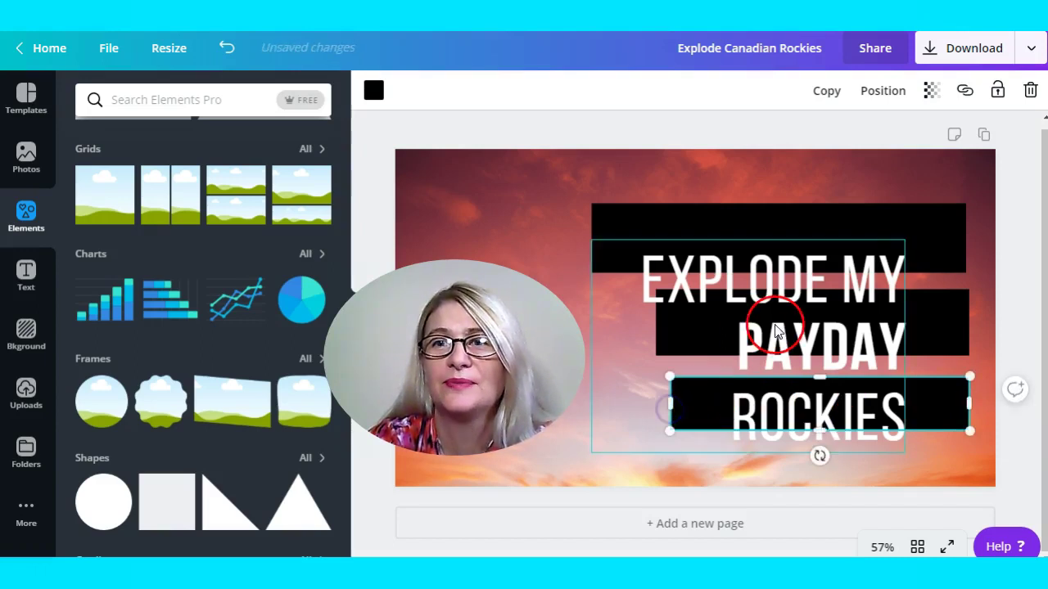
pyautogui.click(896, 249)
pyautogui.moveTo(905, 235); pyautogui.dragTo(970, 201)
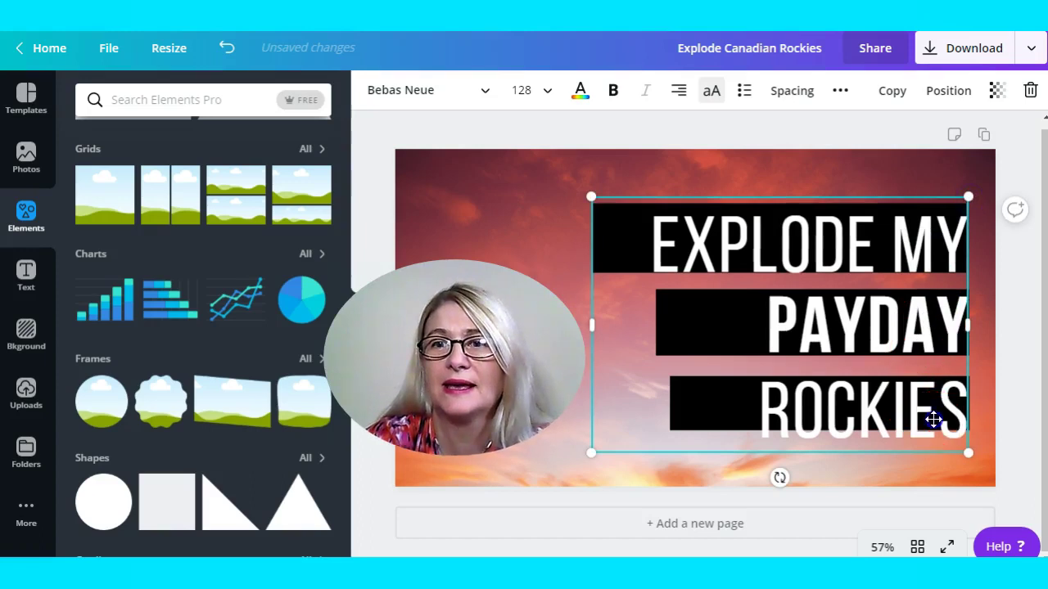
# - Extend the bottom black box downwards, shrinking the title text to size 101 to reach it and returning the text to size 128
pyautogui.moveTo(968, 453); pyautogui.dragTo(891, 395)
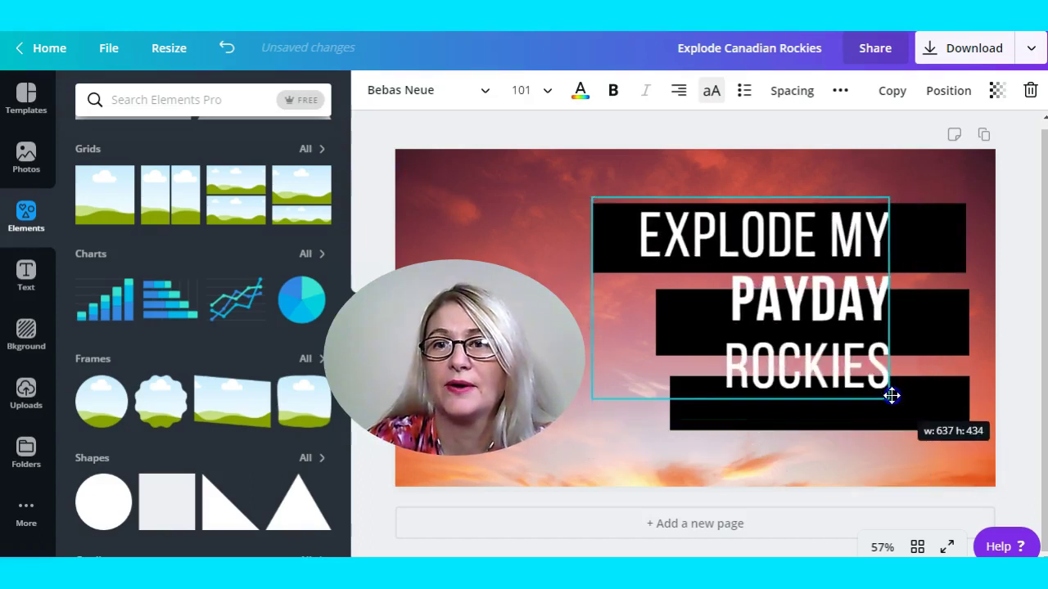
pyautogui.click(935, 426)
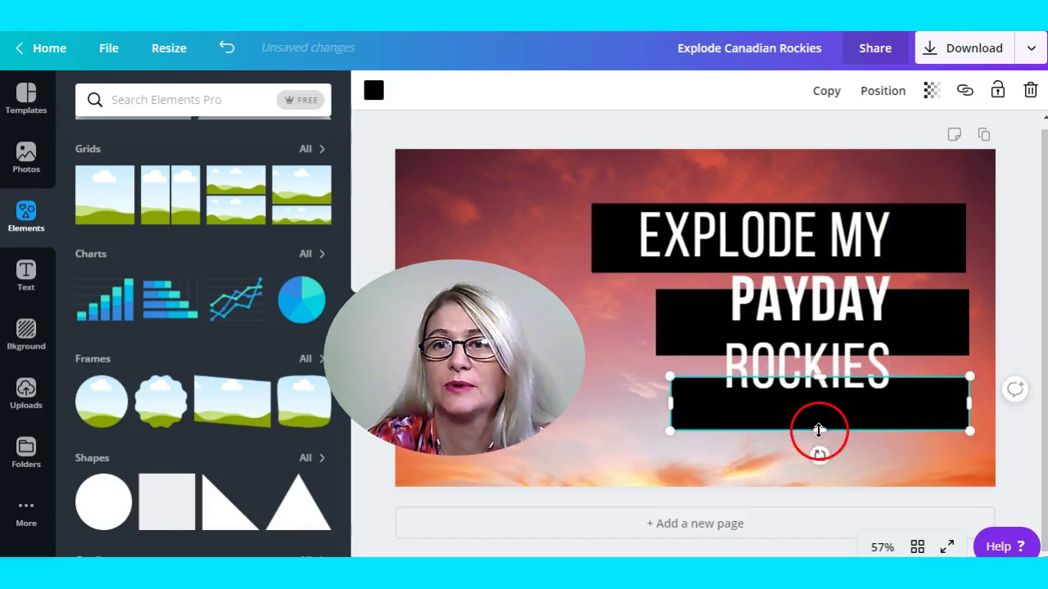
pyautogui.moveTo(820, 433); pyautogui.dragTo(820, 442)
pyautogui.click(718, 388)
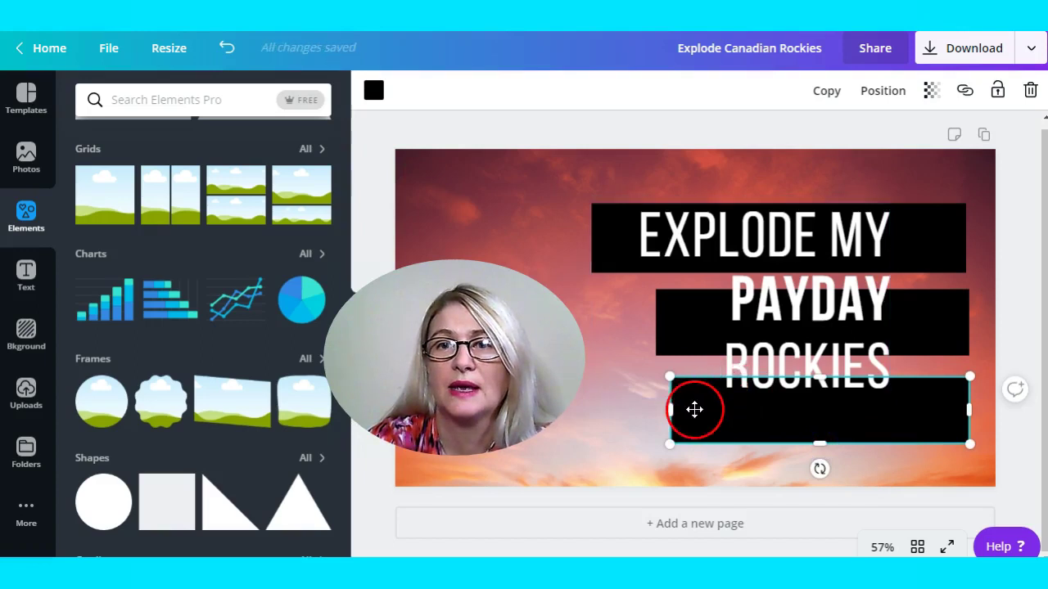
pyautogui.click(859, 387)
pyautogui.moveTo(890, 400); pyautogui.dragTo(973, 446)
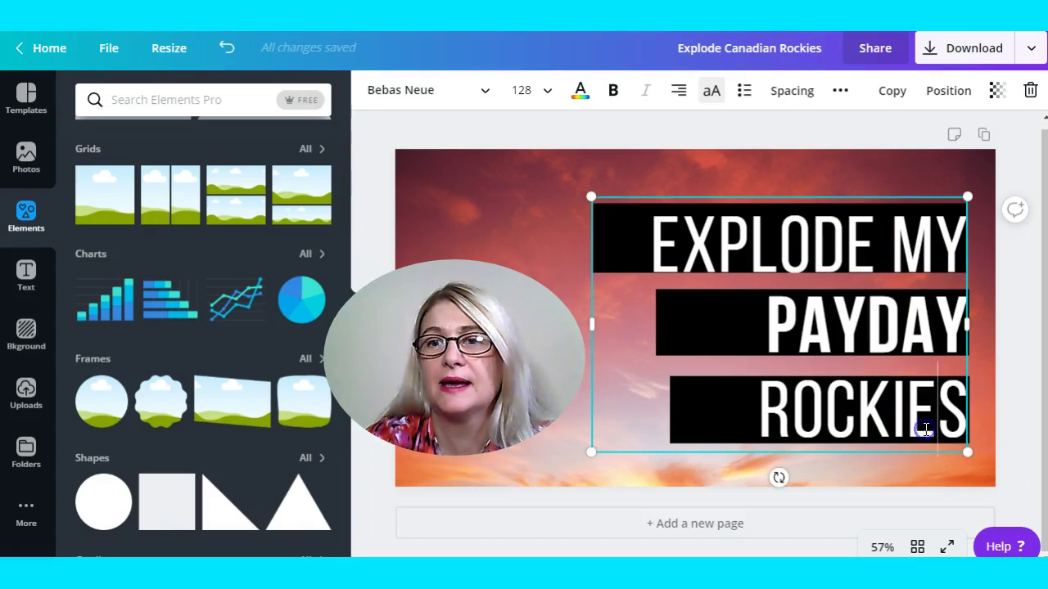
# - Replace the word ROCKIES on the third title line with IS IT A SCAM?
pyautogui.click(963, 407)
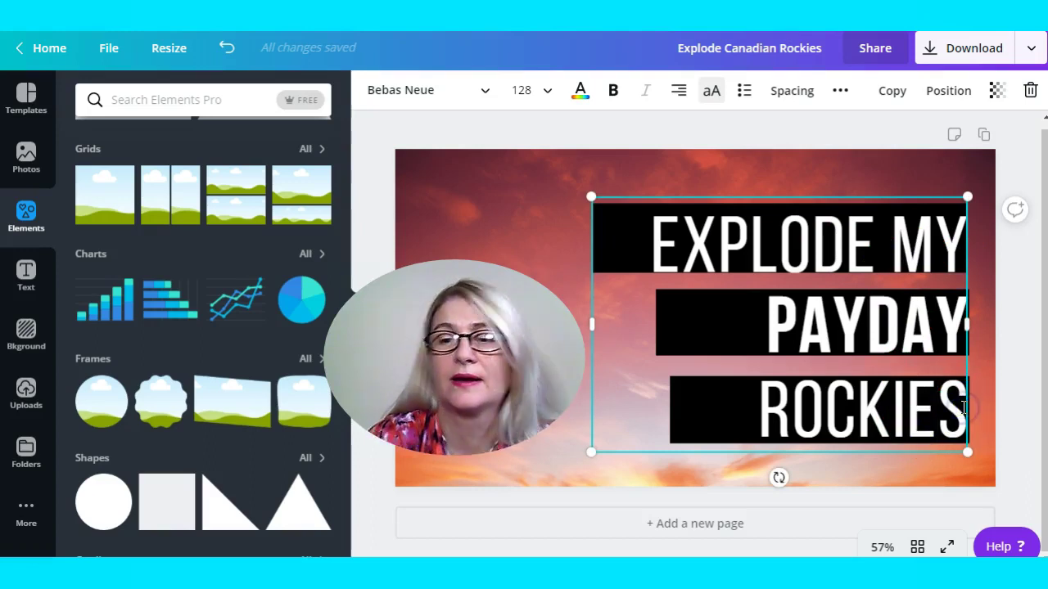
pyautogui.press('BackSpace')
pyautogui.press('BackSpace')
pyautogui.press('BackSpace')
pyautogui.press('BackSpace')
pyautogui.press('BackSpace')
pyautogui.press('BackSpace')
pyautogui.press('BackSpace')
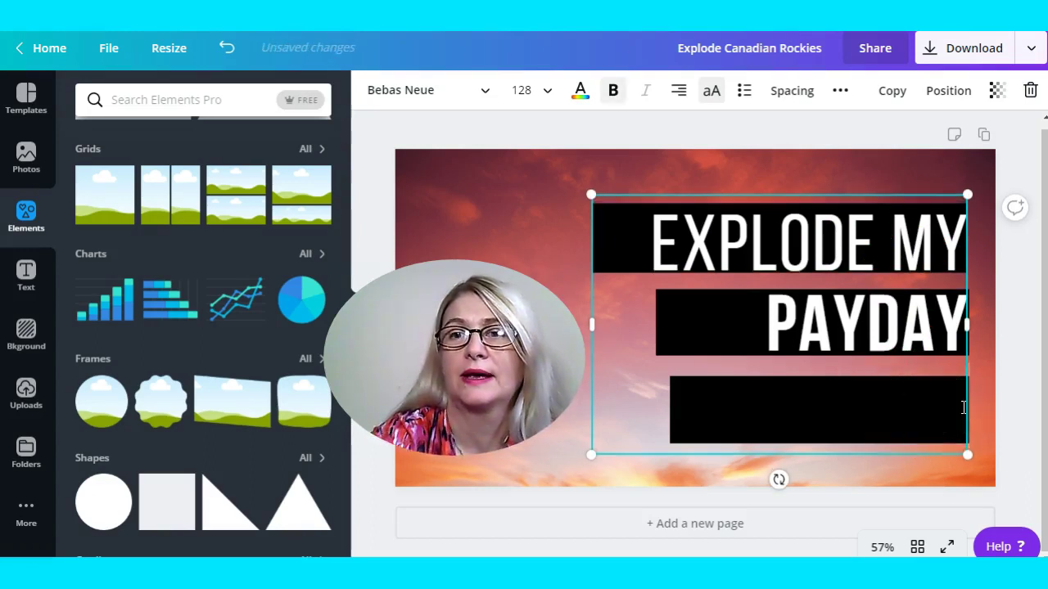
pyautogui.write('IT')
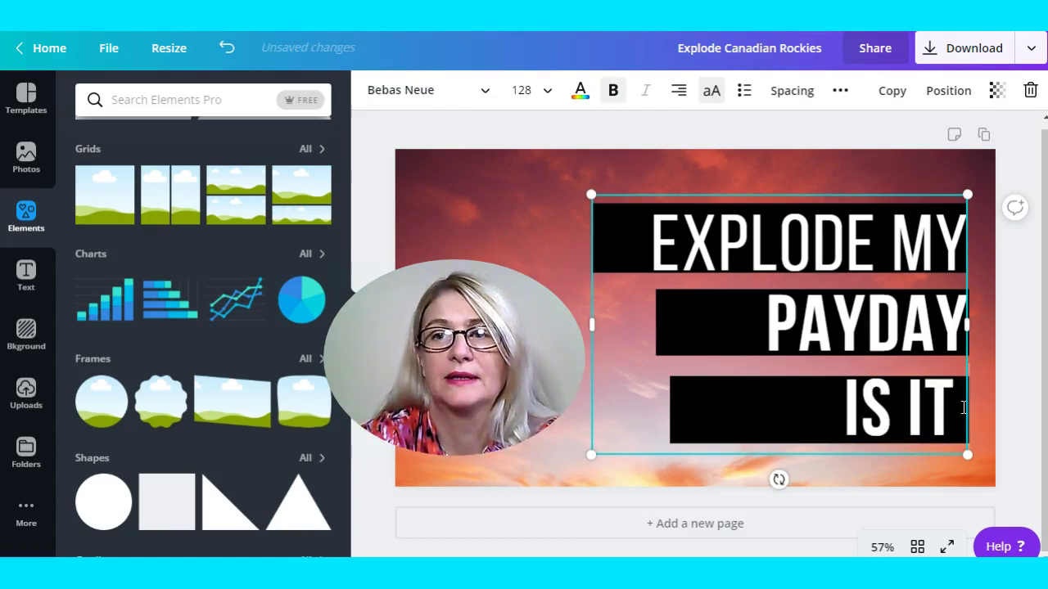
pyautogui.write(' A SCAM')
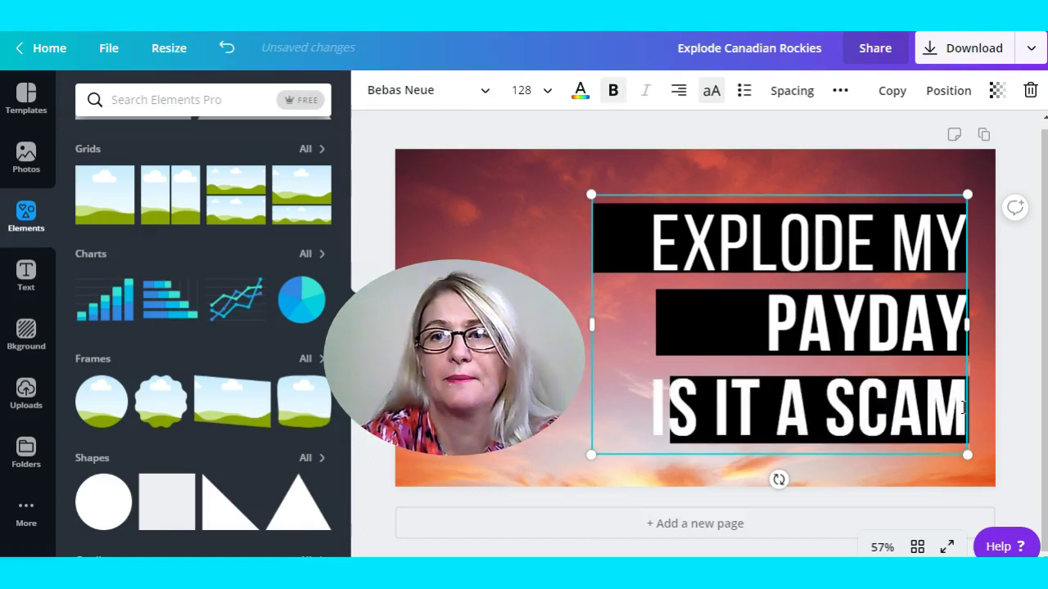
pyautogui.write('?')
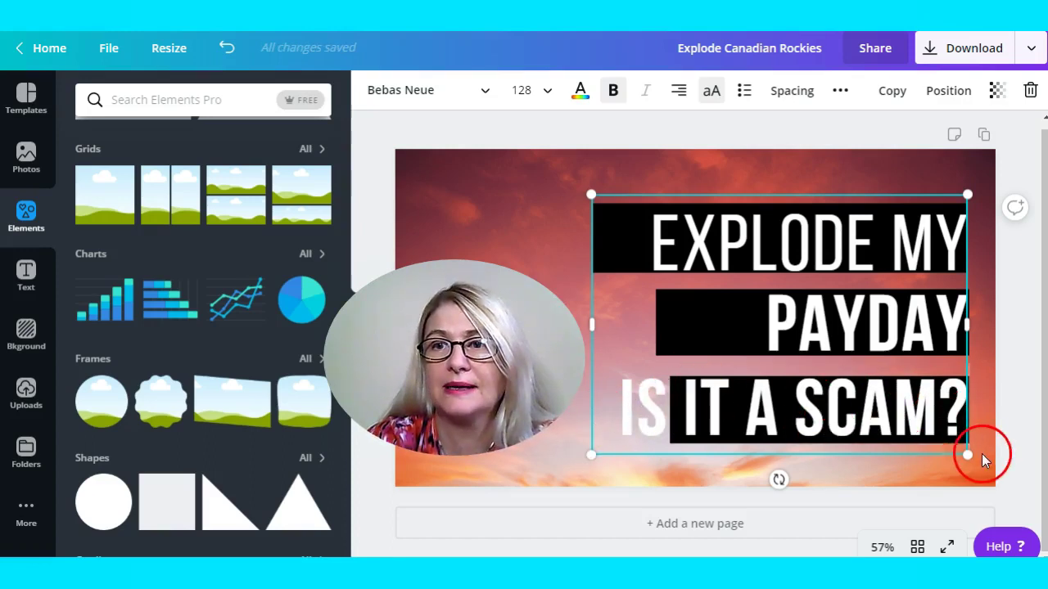
# - Shrink the title text to size 119 to reach the bottom black box, and widen that box leftwards to about 786 px
pyautogui.moveTo(966, 452); pyautogui.dragTo(941, 437)
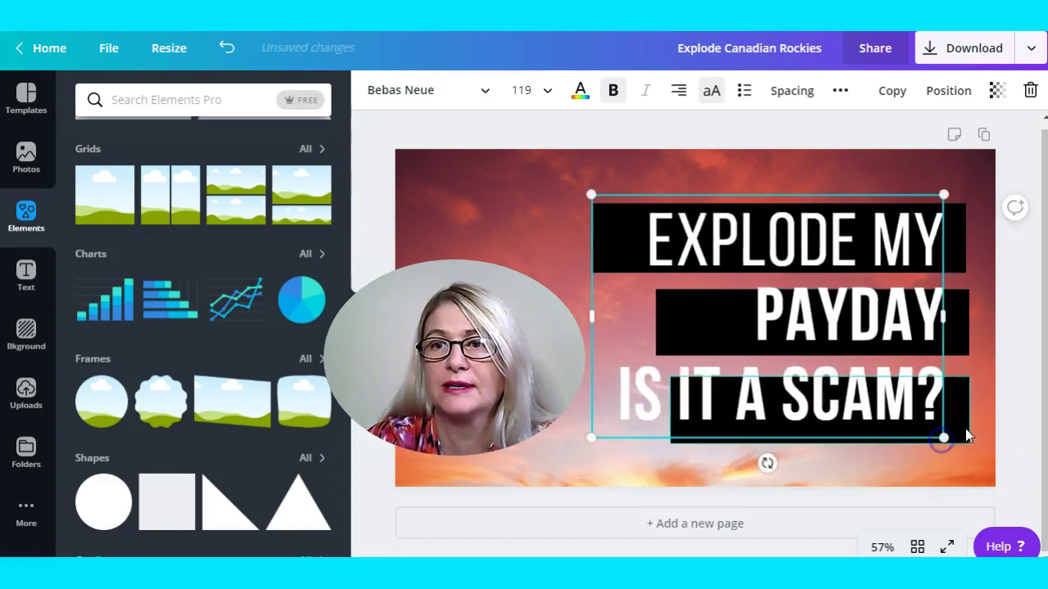
pyautogui.click(965, 431)
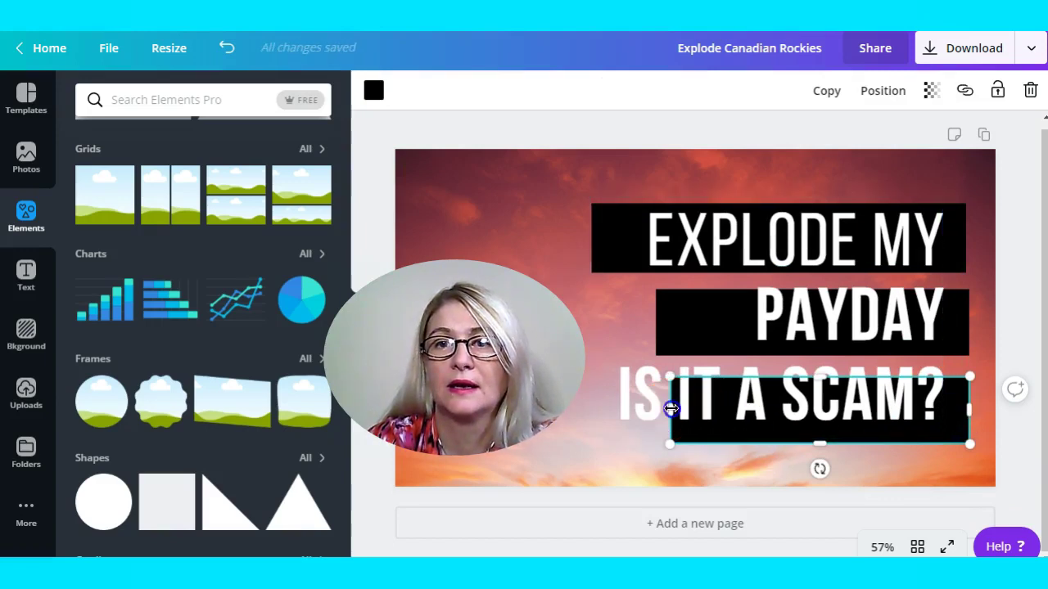
pyautogui.moveTo(621, 415); pyautogui.dragTo(603, 415)
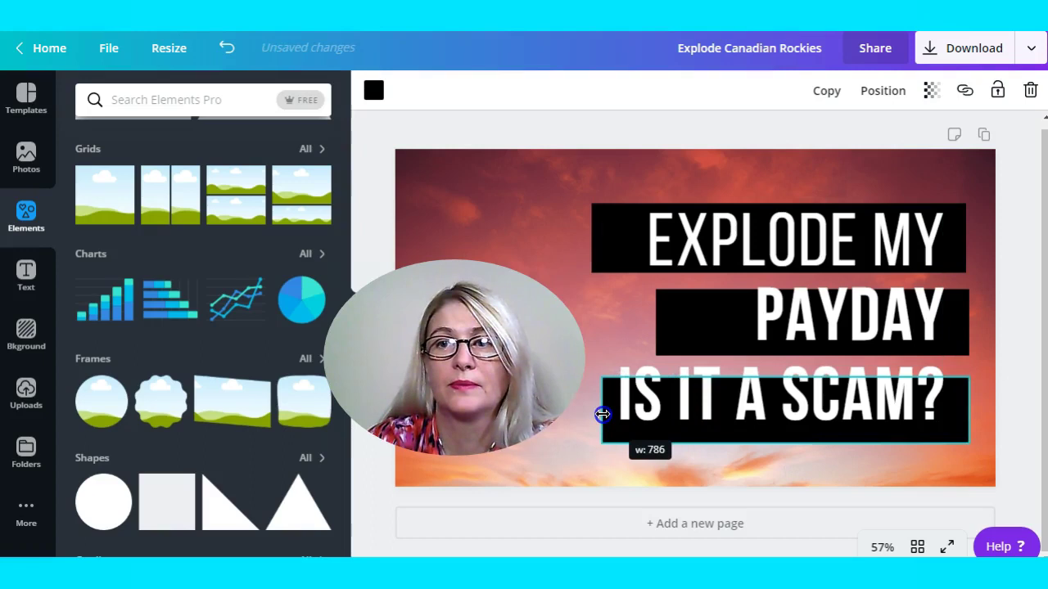
# - Enlarge the title text to size 132 and adjust its text box to about 894 px wide, ending at the black boxes' right edge
pyautogui.click(807, 413)
pyautogui.click(792, 379)
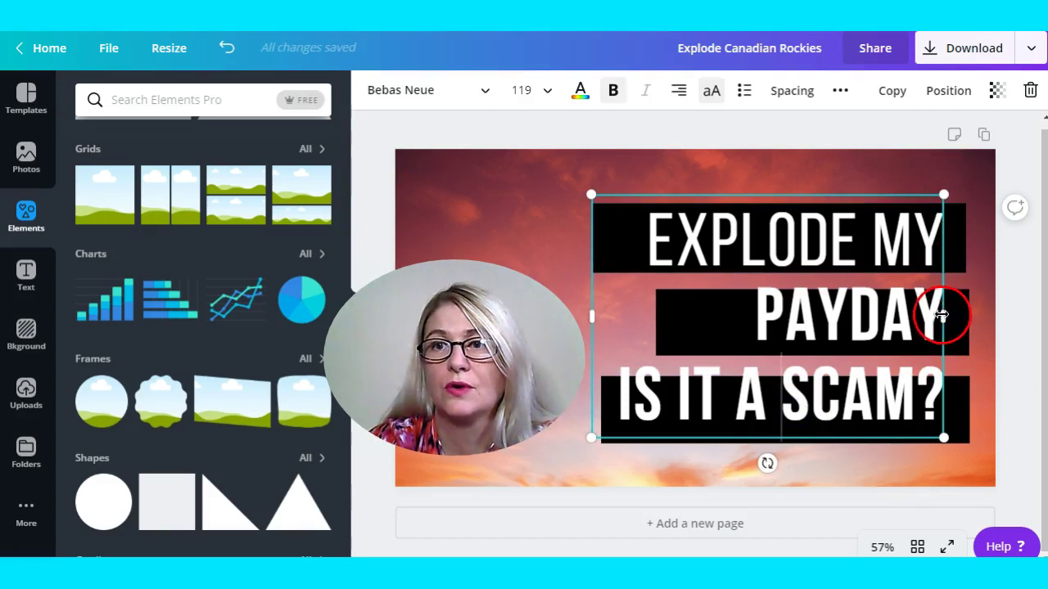
pyautogui.moveTo(946, 316); pyautogui.dragTo(987, 337)
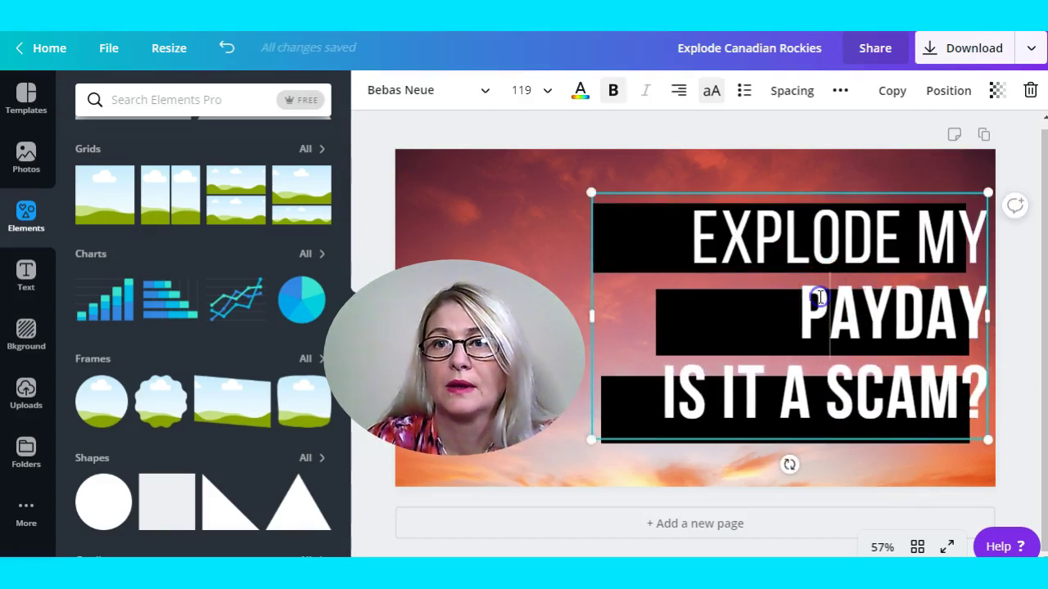
pyautogui.click(638, 409)
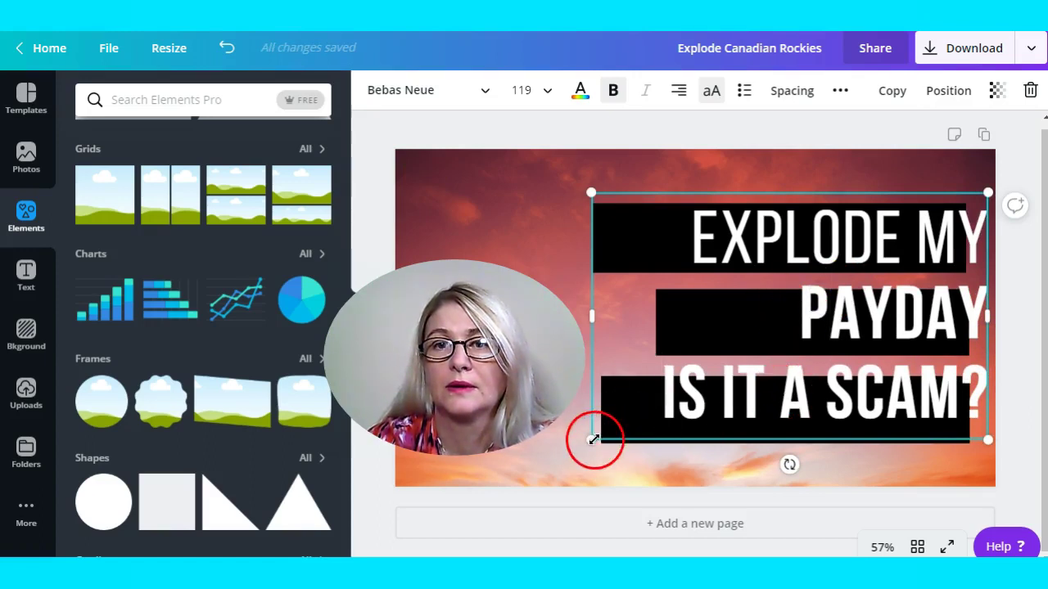
pyautogui.moveTo(586, 451); pyautogui.dragTo(558, 478)
pyautogui.click(942, 285)
pyautogui.click(985, 328)
pyautogui.moveTo(987, 324); pyautogui.dragTo(969, 329)
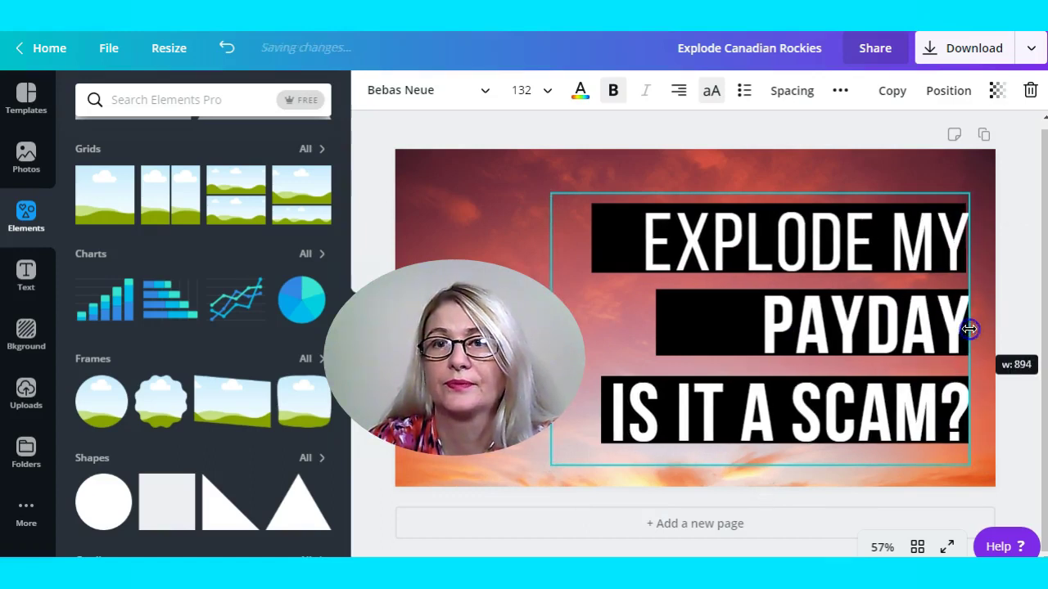
pyautogui.click(480, 155)
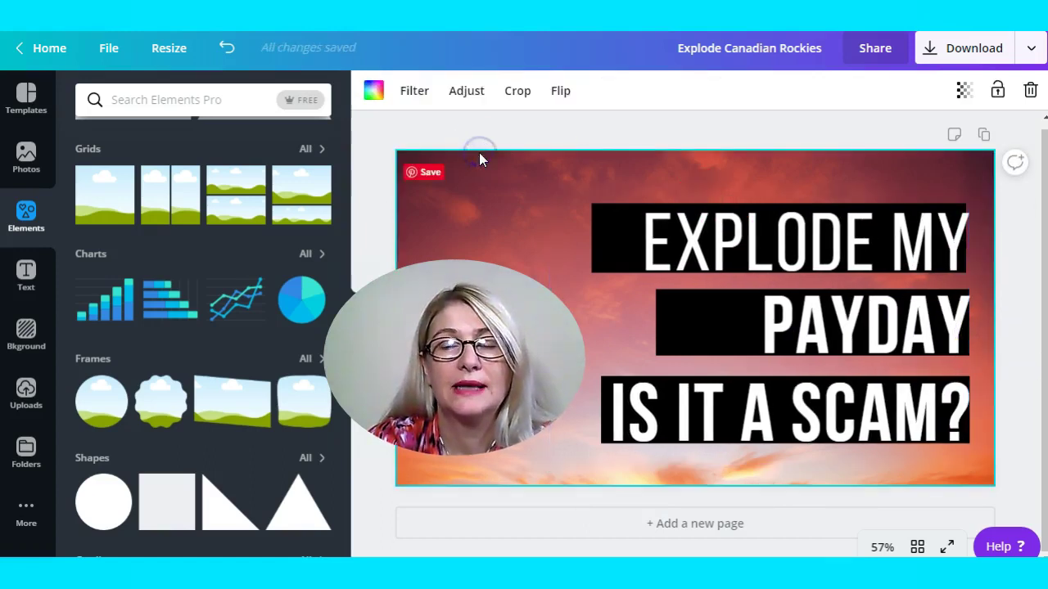
pyautogui.click(607, 137)
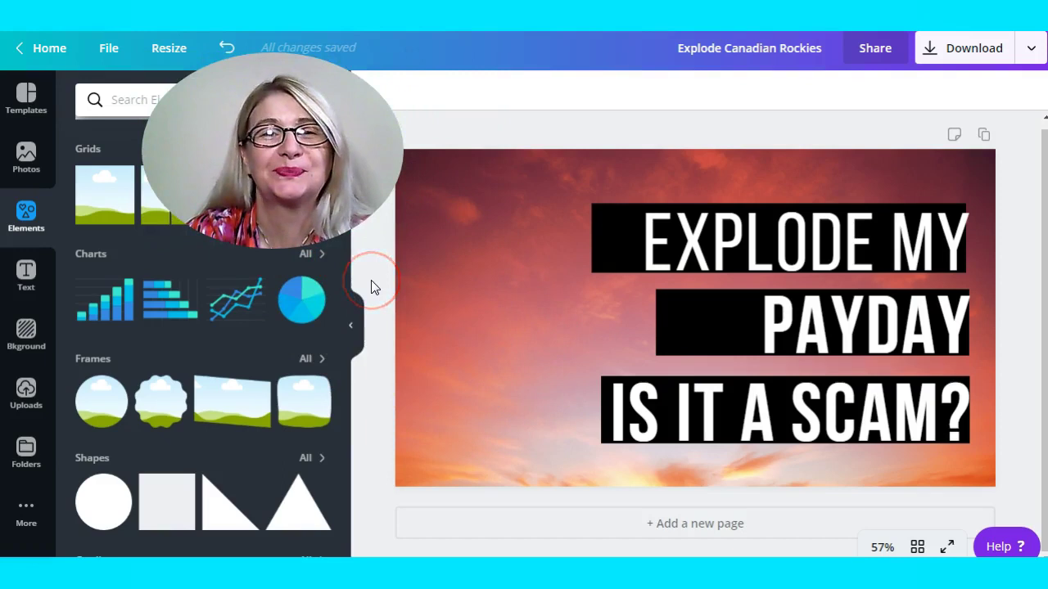
# - Replace the sunset background with the pink swirling rings image from the Abstract backgrounds
pyautogui.click(27, 332)
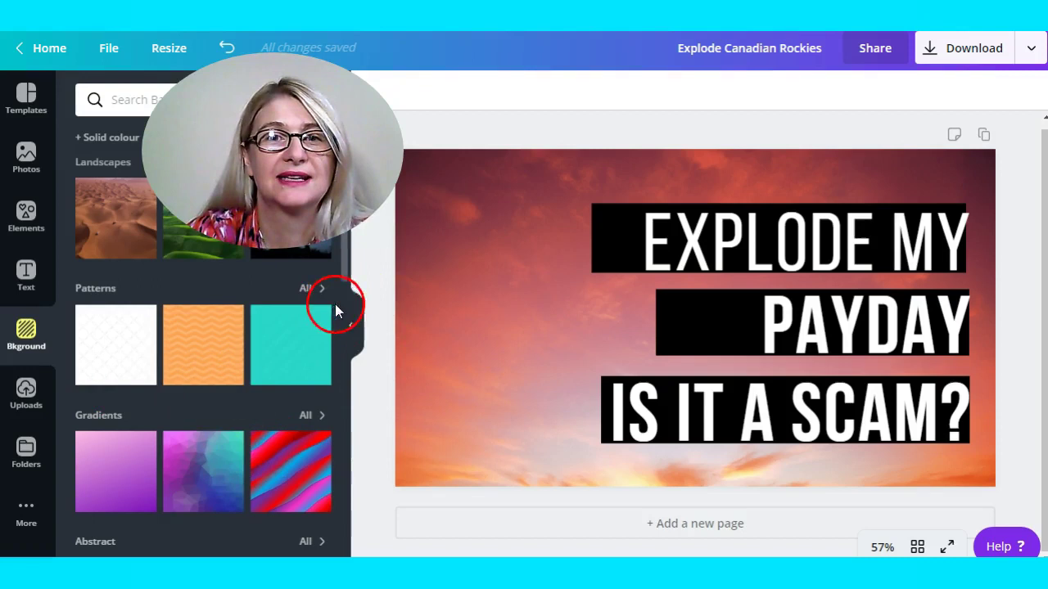
pyautogui.moveTo(344, 276); pyautogui.dragTo(342, 352)
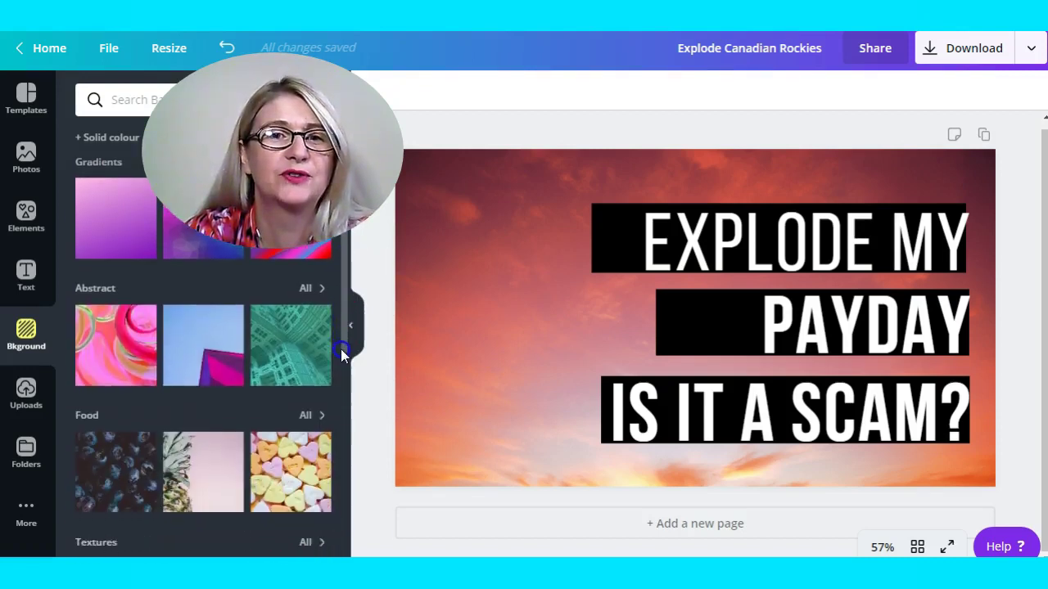
pyautogui.click(114, 339)
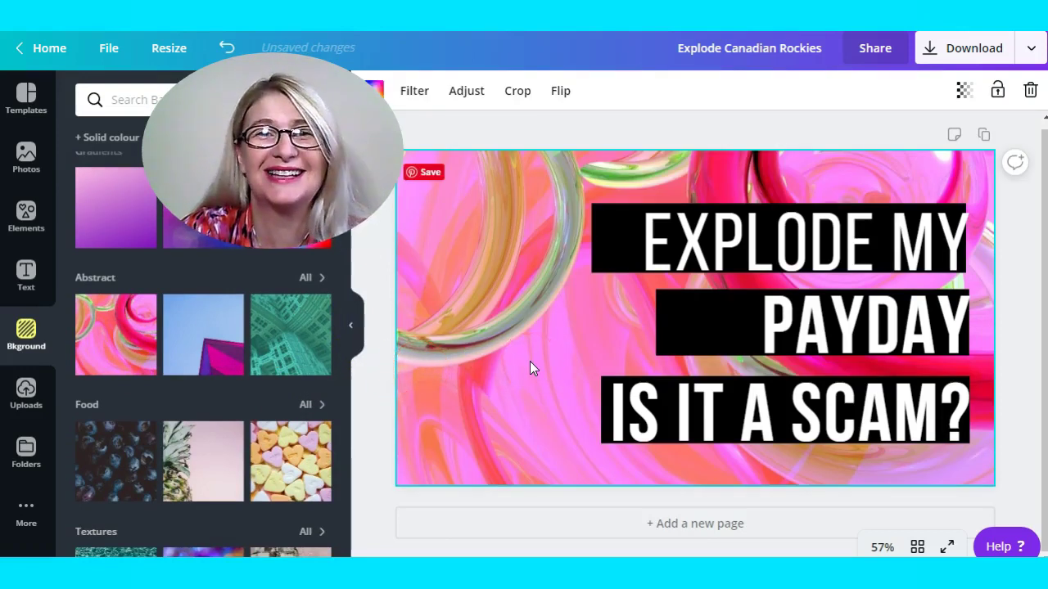
pyautogui.click(42, 353)
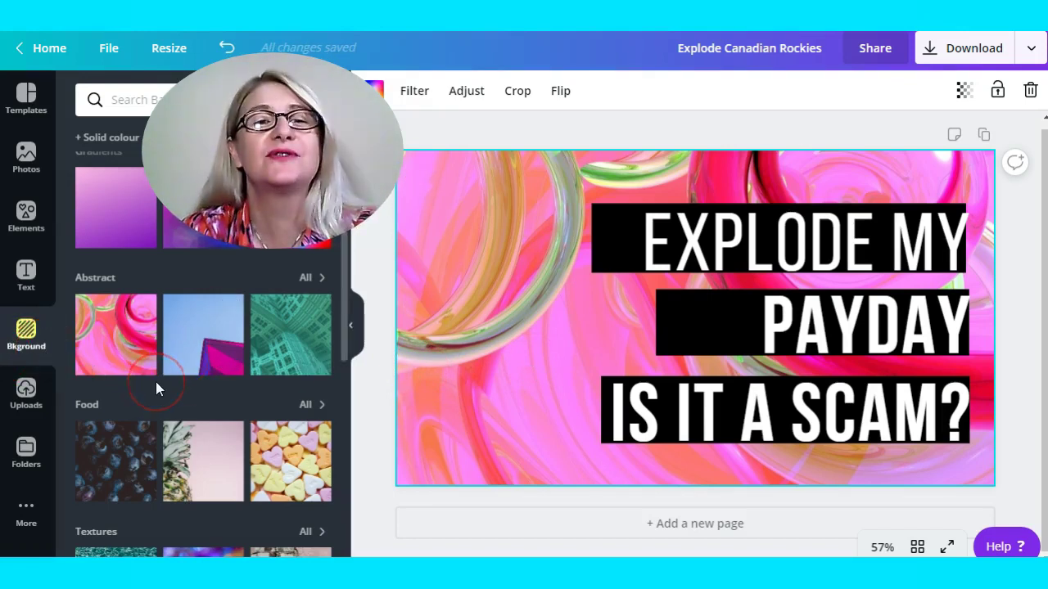
# - Try the blueberries image from the Food backgrounds and switch back to the pink abstract background
pyautogui.click(112, 463)
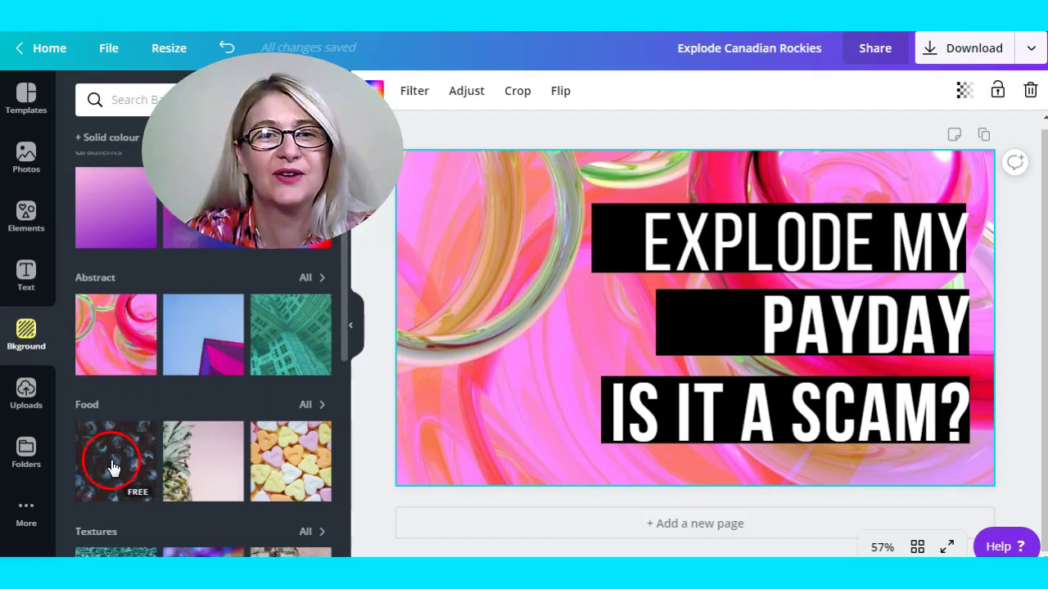
pyautogui.click(167, 411)
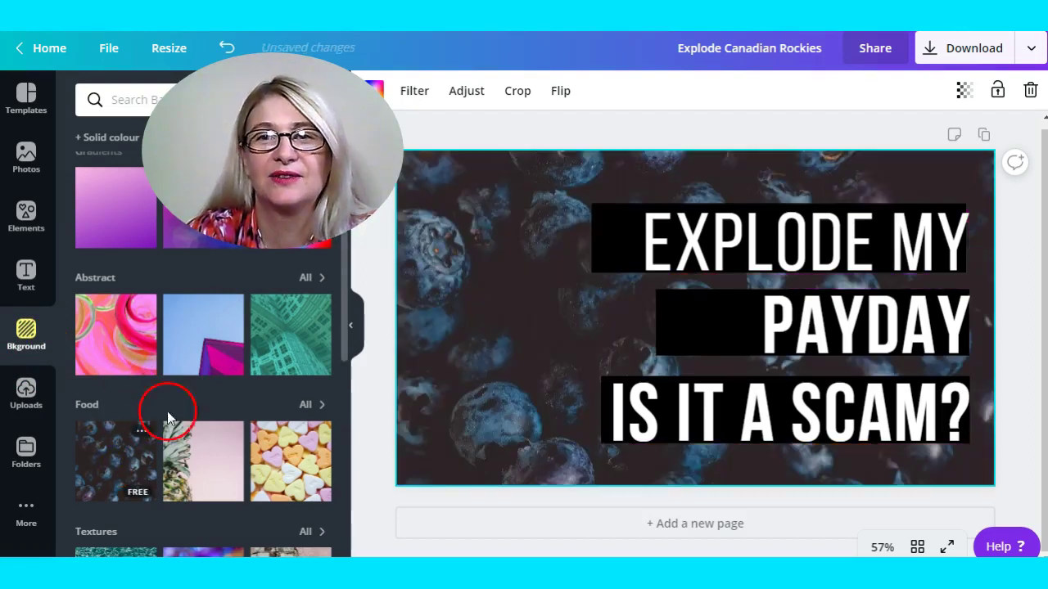
pyautogui.click(124, 348)
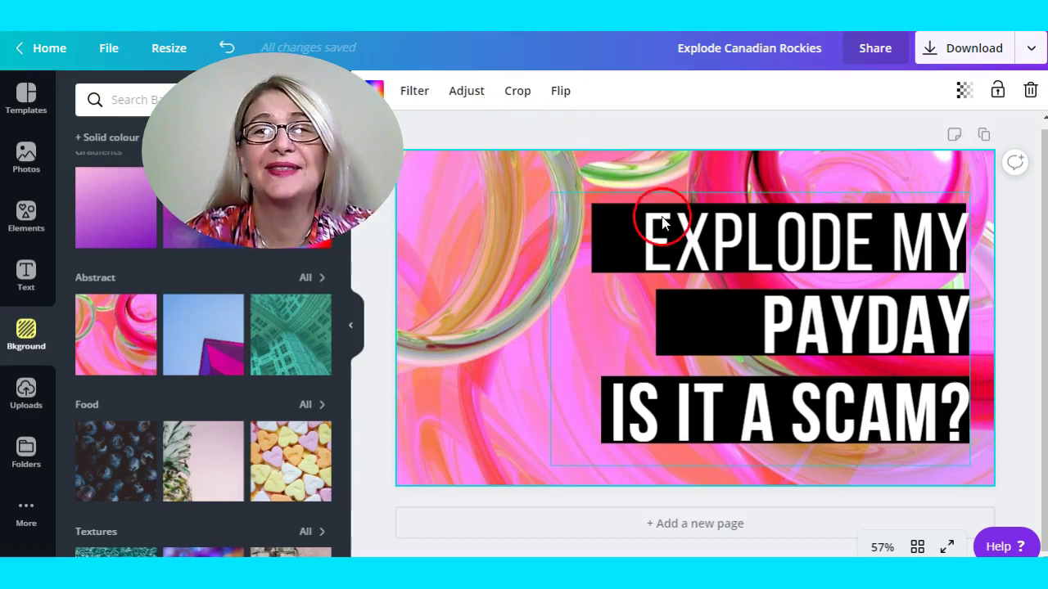
# - Try the Abibas font on the first title line, undo the change, and browse further fonts
pyautogui.click(691, 239)
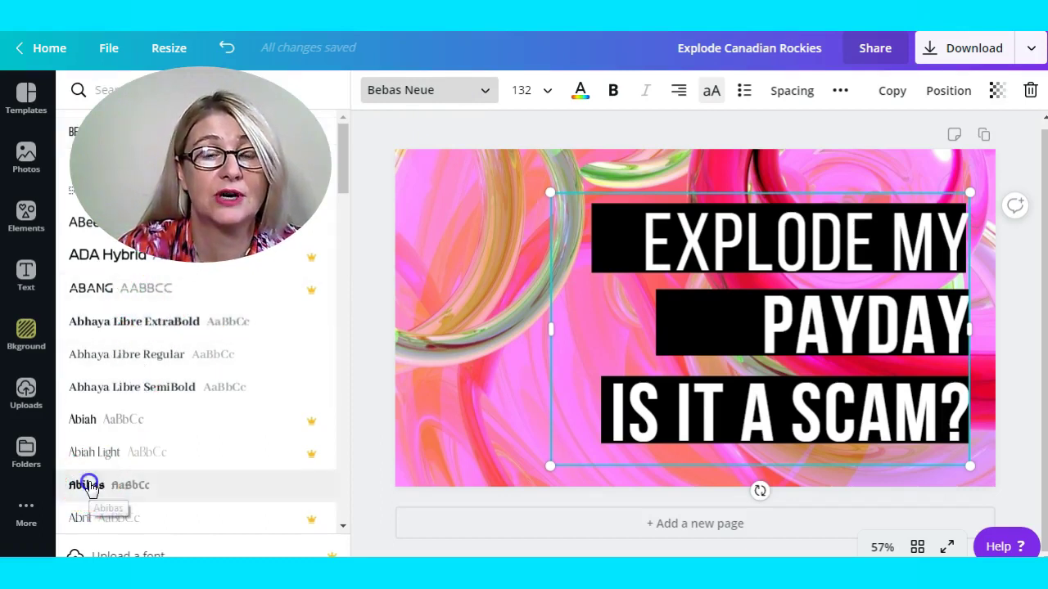
pyautogui.click(175, 475)
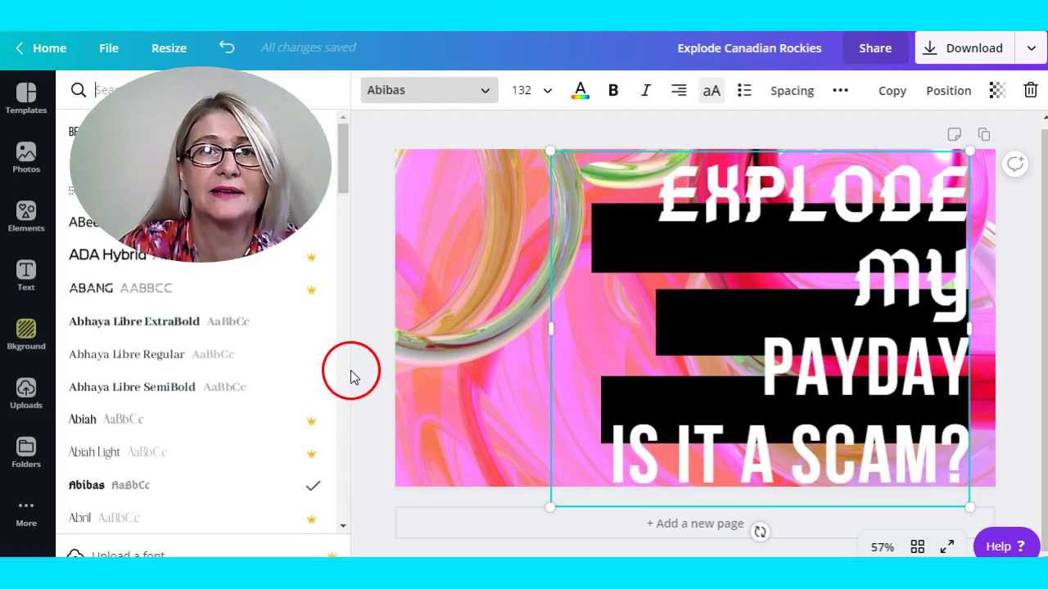
pyautogui.click(228, 49)
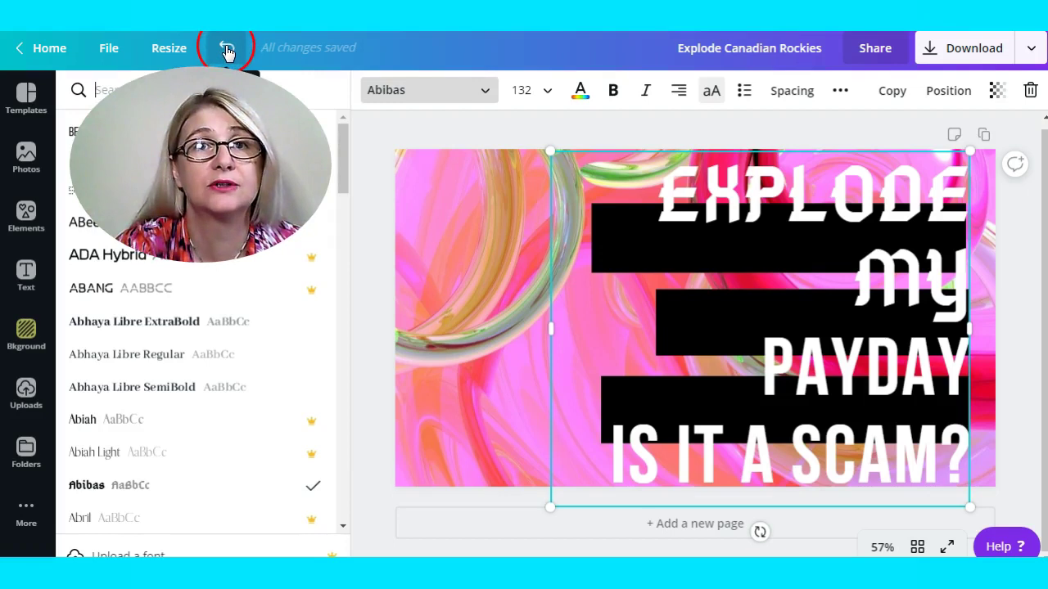
pyautogui.click(228, 49)
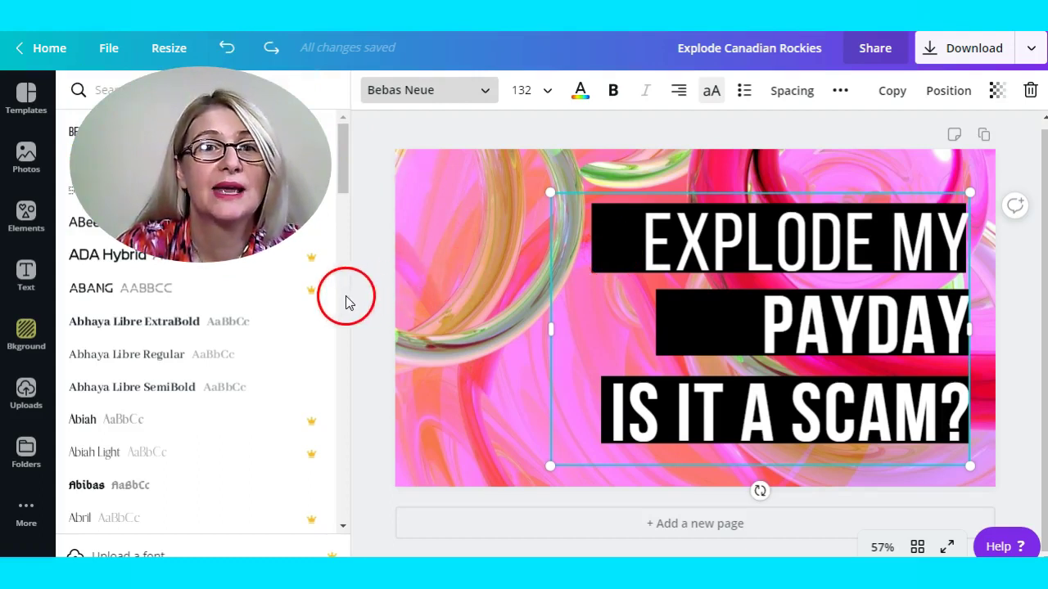
pyautogui.scroll(-3, 345, 303)
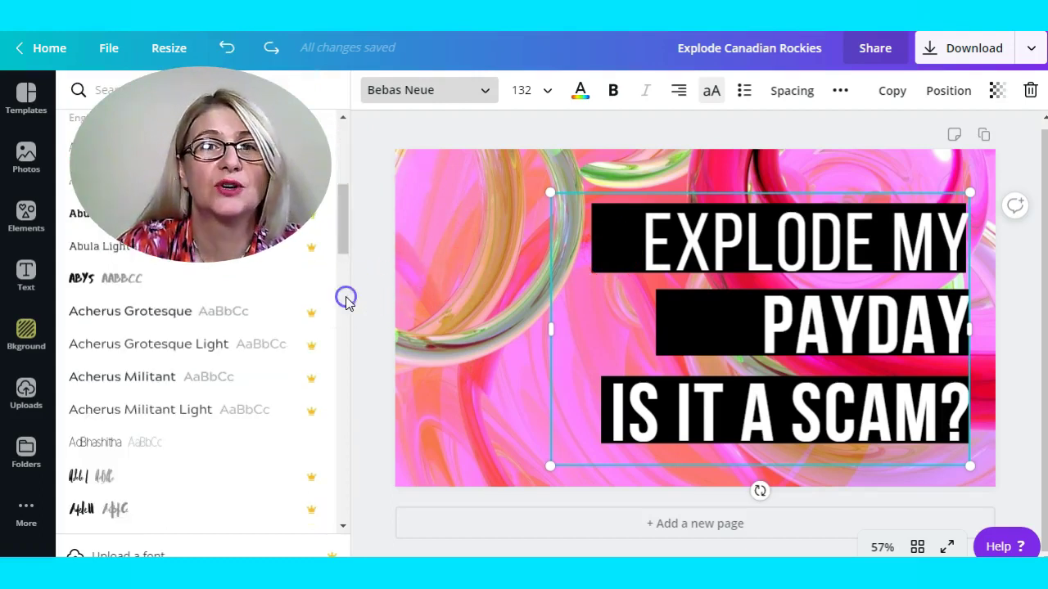
# - Try size 96 for the first title line, undo the size change, and deselect the text
pyautogui.click(548, 91)
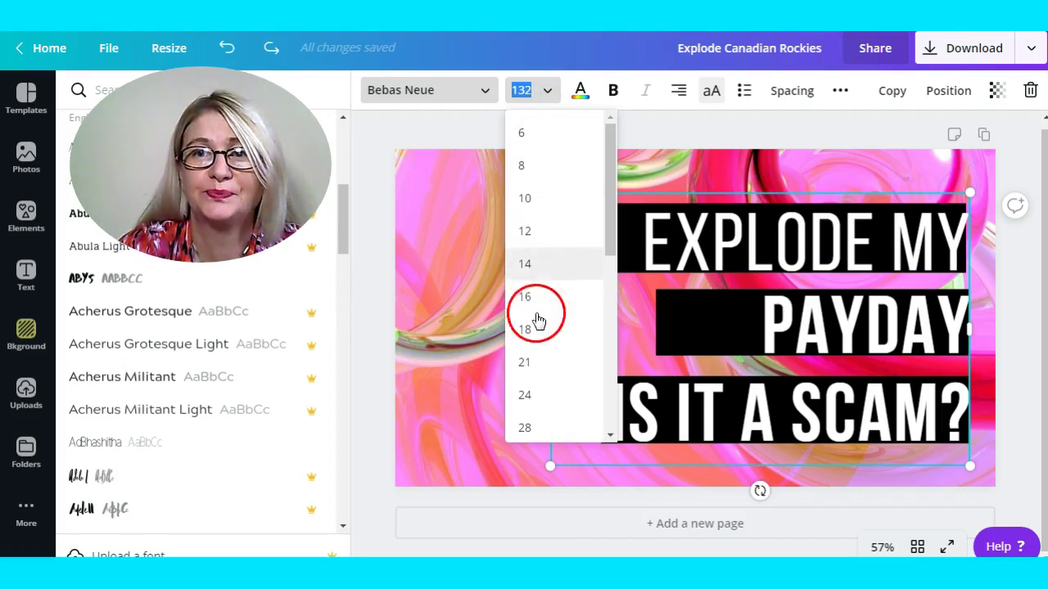
pyautogui.moveTo(609, 234)
pyautogui.mouseDown()
pyautogui.moveTo(608, 398)
pyautogui.moveTo(610, 254)
pyautogui.mouseUp()
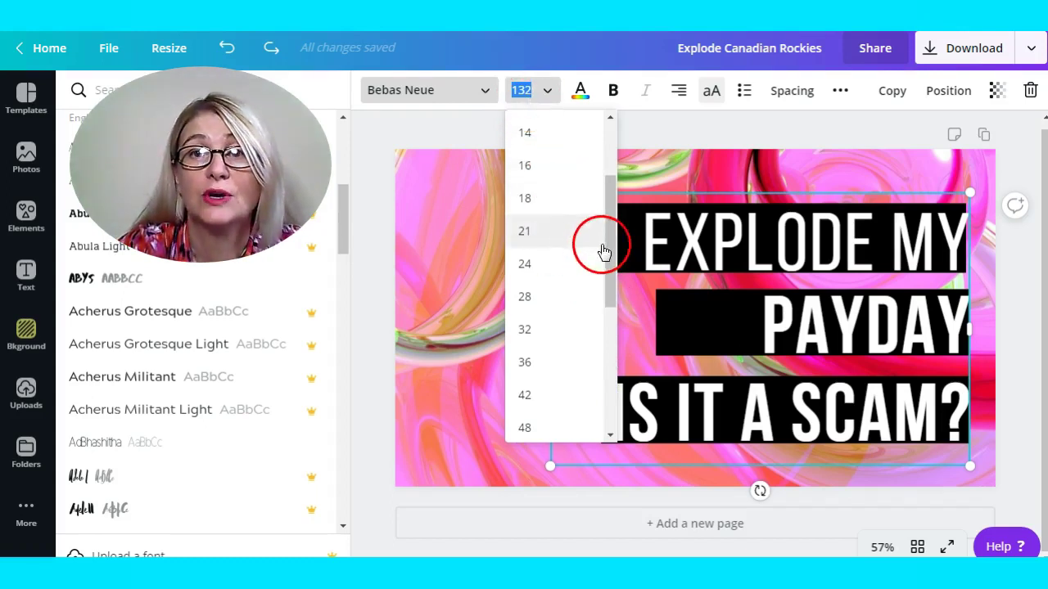
pyautogui.moveTo(610, 227); pyautogui.dragTo(613, 328)
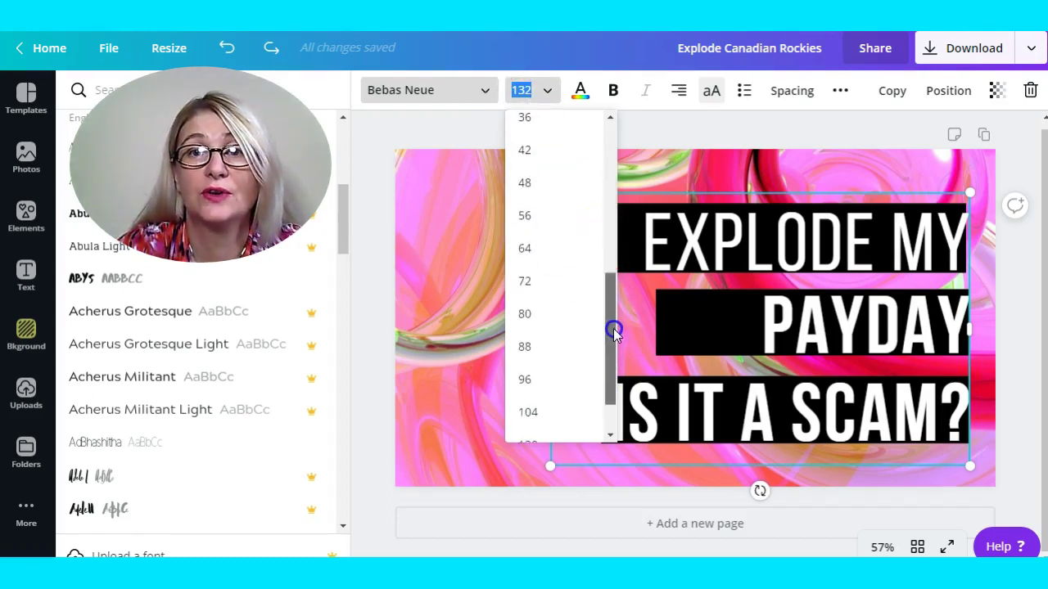
pyautogui.click(533, 378)
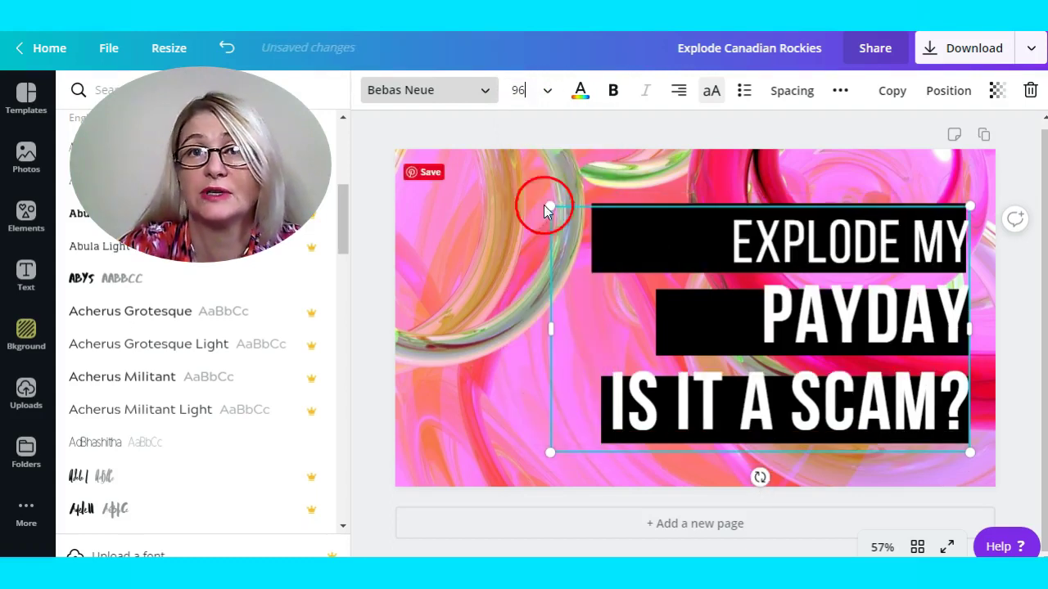
pyautogui.click(226, 48)
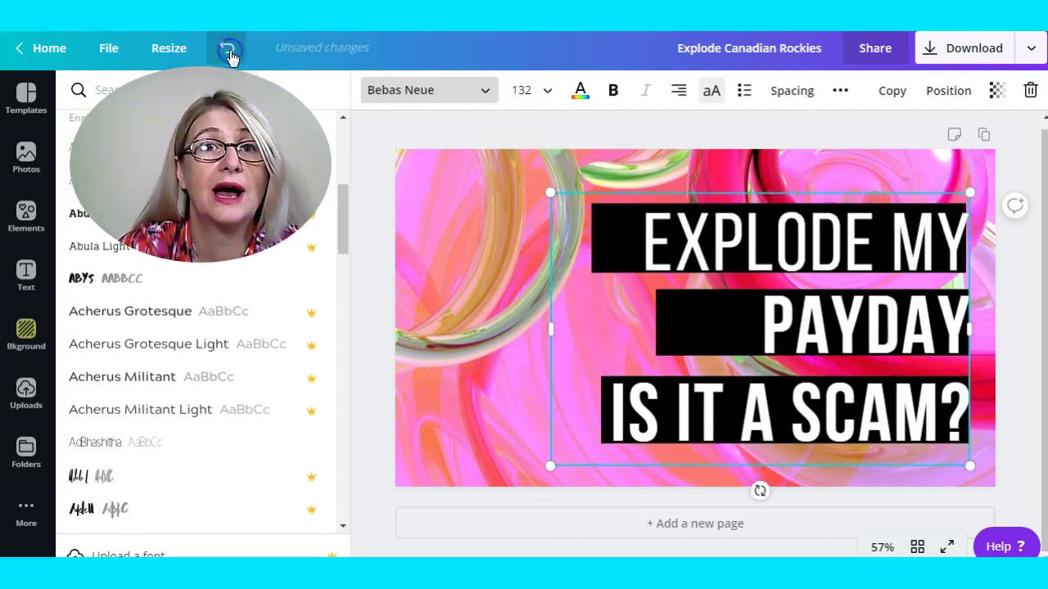
pyautogui.click(370, 183)
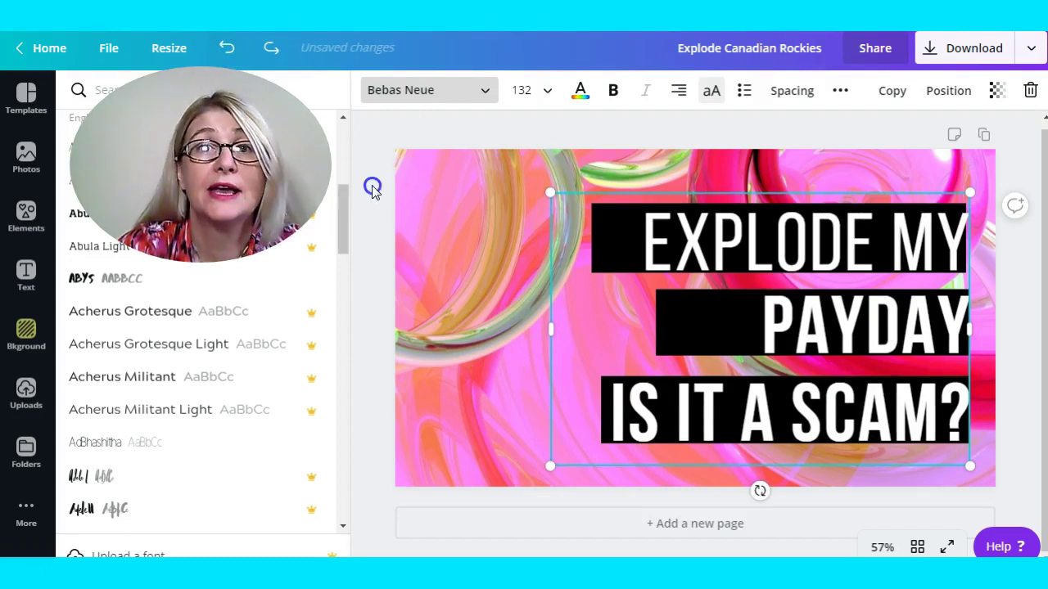
# - Download the finished thumbnail as a PNG file at 1x size
pyautogui.click(959, 51)
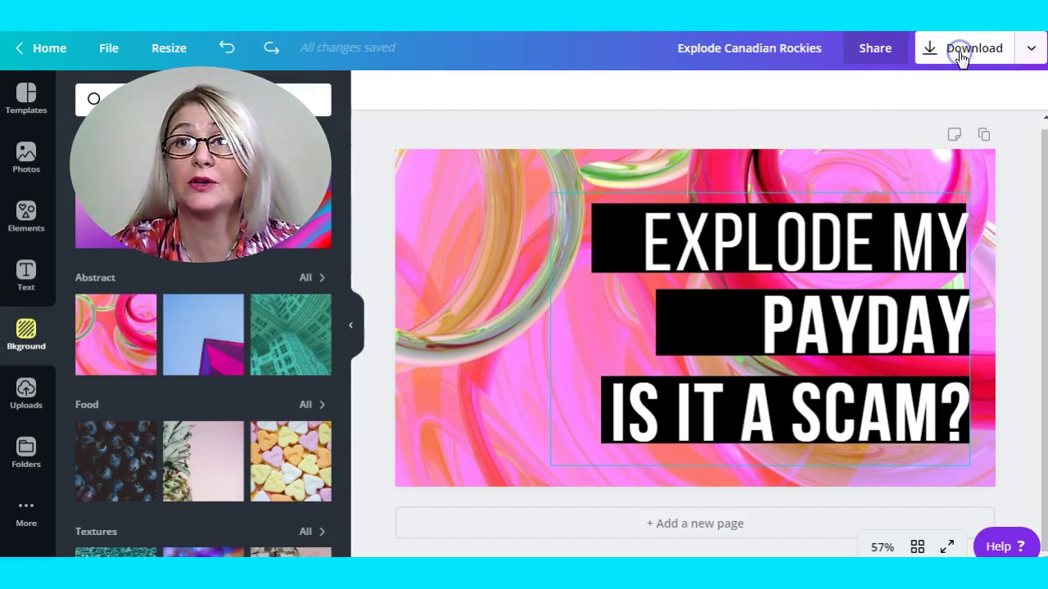
pyautogui.click(959, 52)
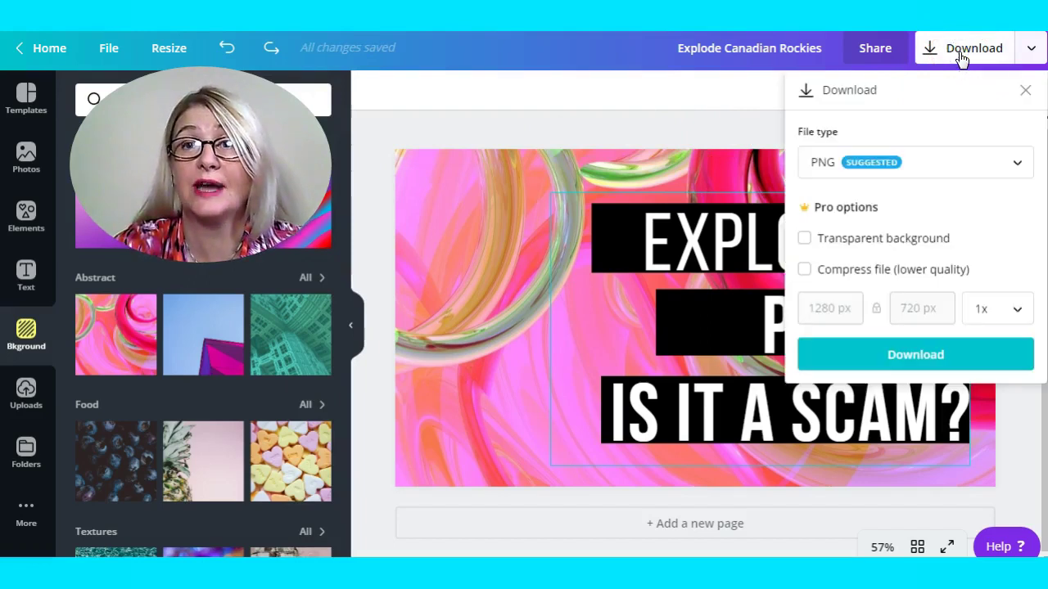
pyautogui.click(897, 360)
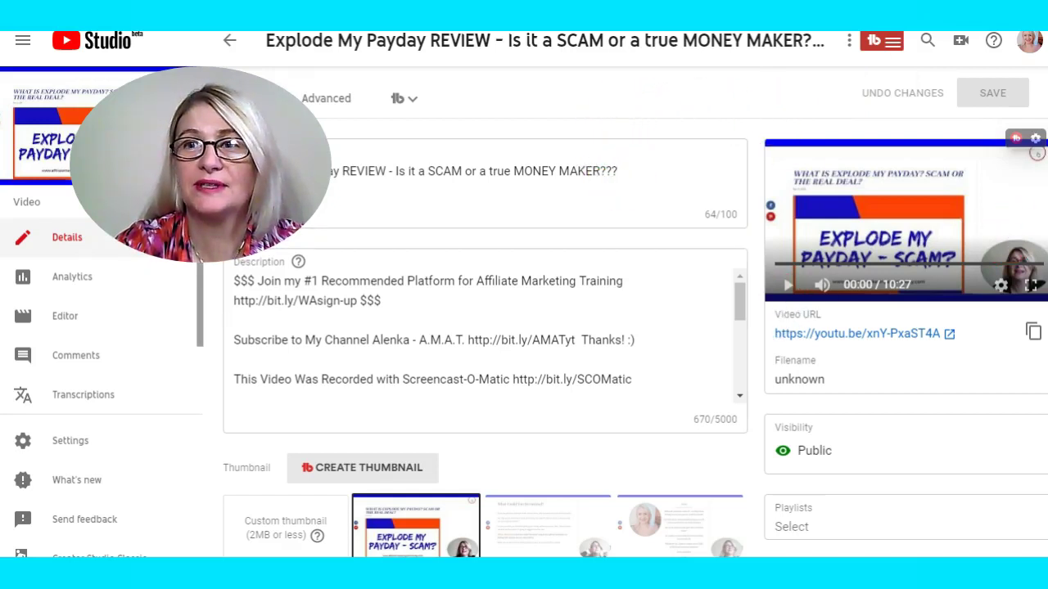
pyautogui.scroll(-1, 635, 338)
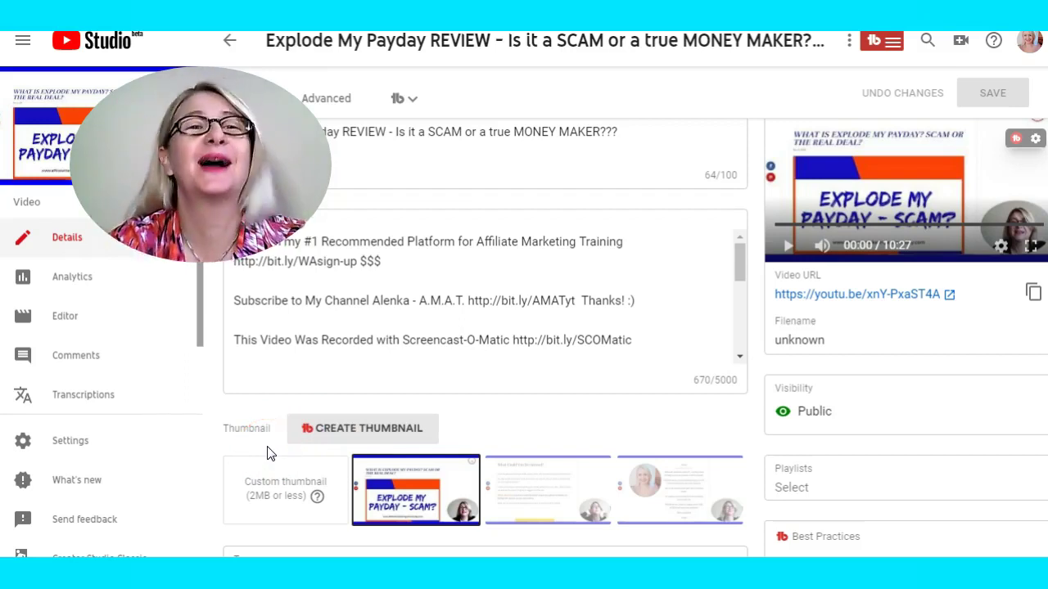
pyautogui.click(236, 480)
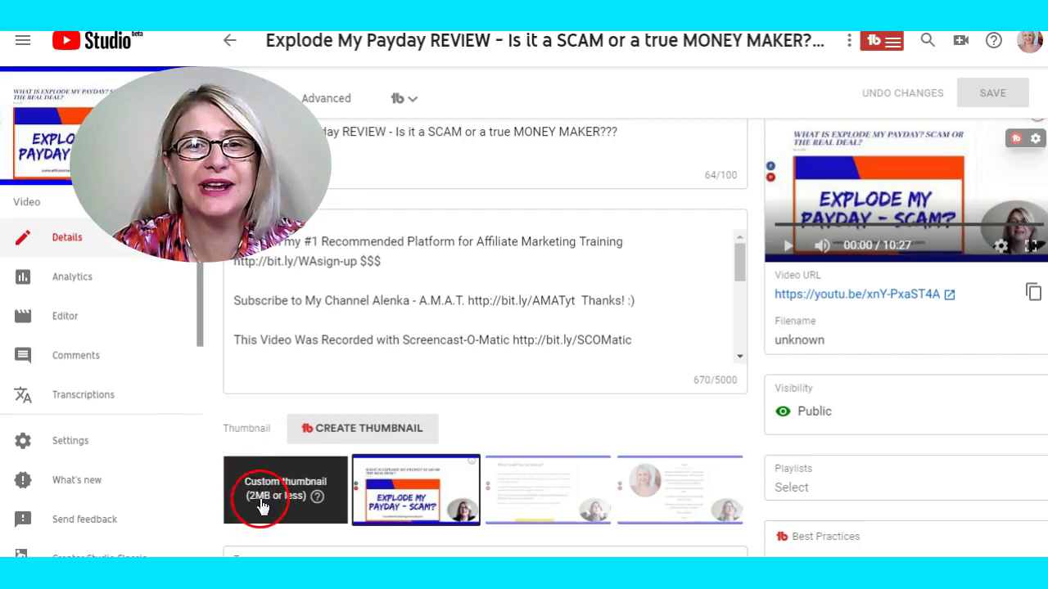
pyautogui.click(298, 472)
pyautogui.click(311, 497)
pyautogui.click(292, 501)
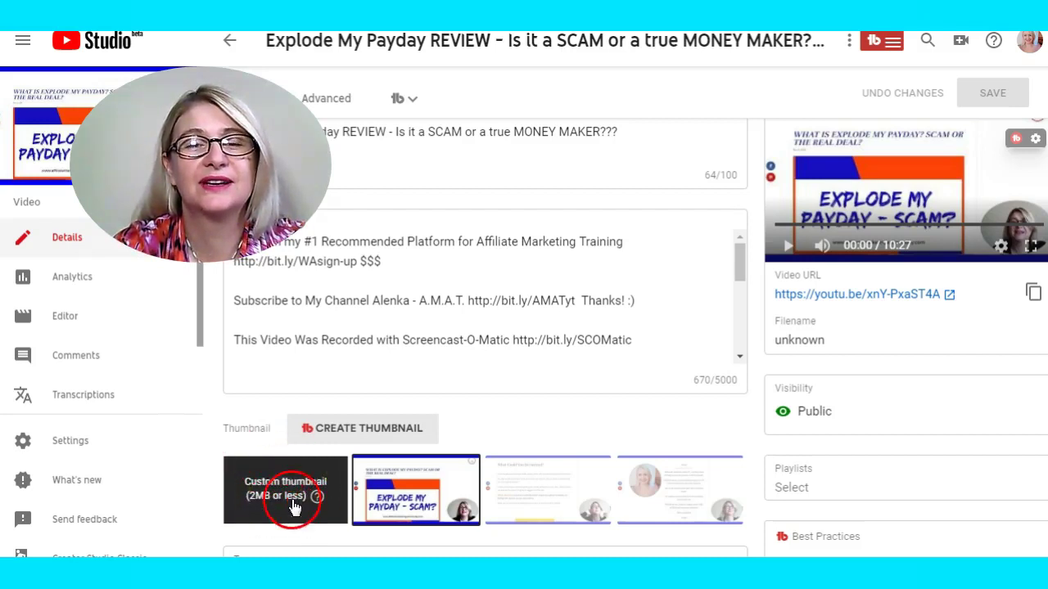
pyautogui.click(501, 409)
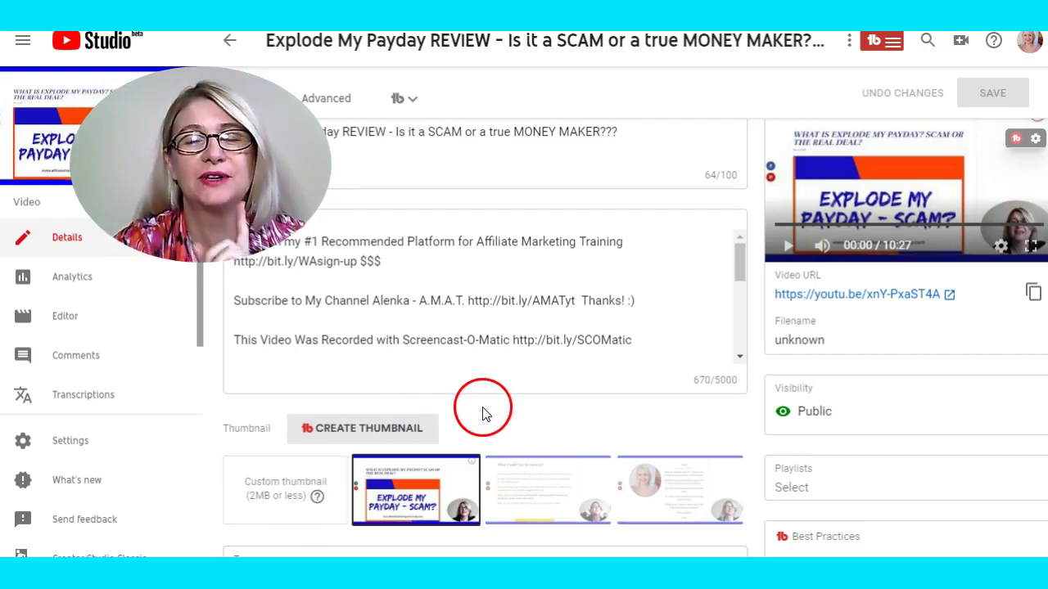
pyautogui.click(389, 429)
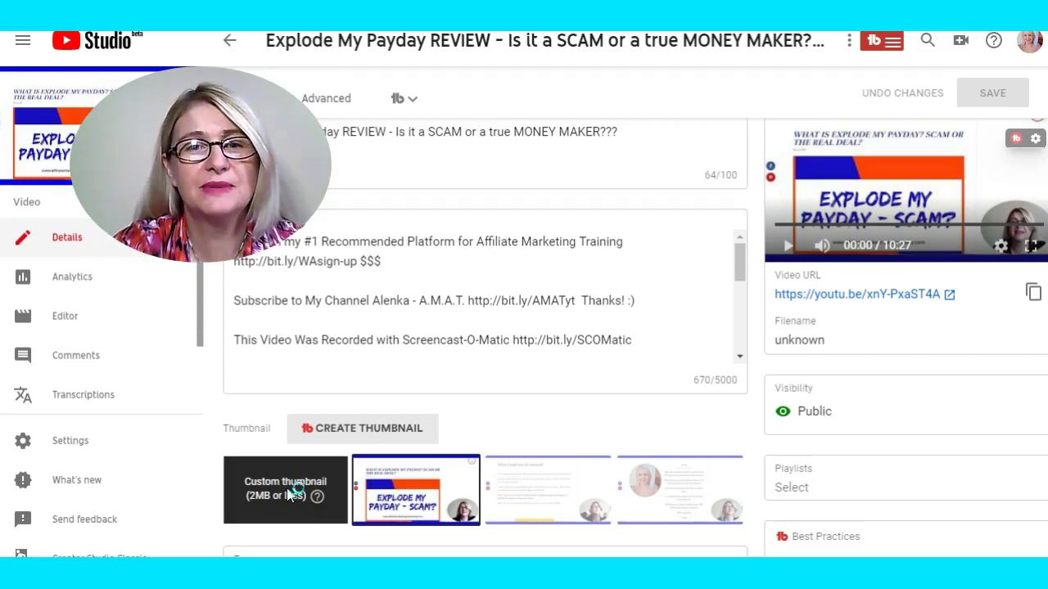
# - Upload the test thumb image as the video's custom thumbnail and save the video details
pyautogui.click(266, 325)
pyautogui.click(266, 469)
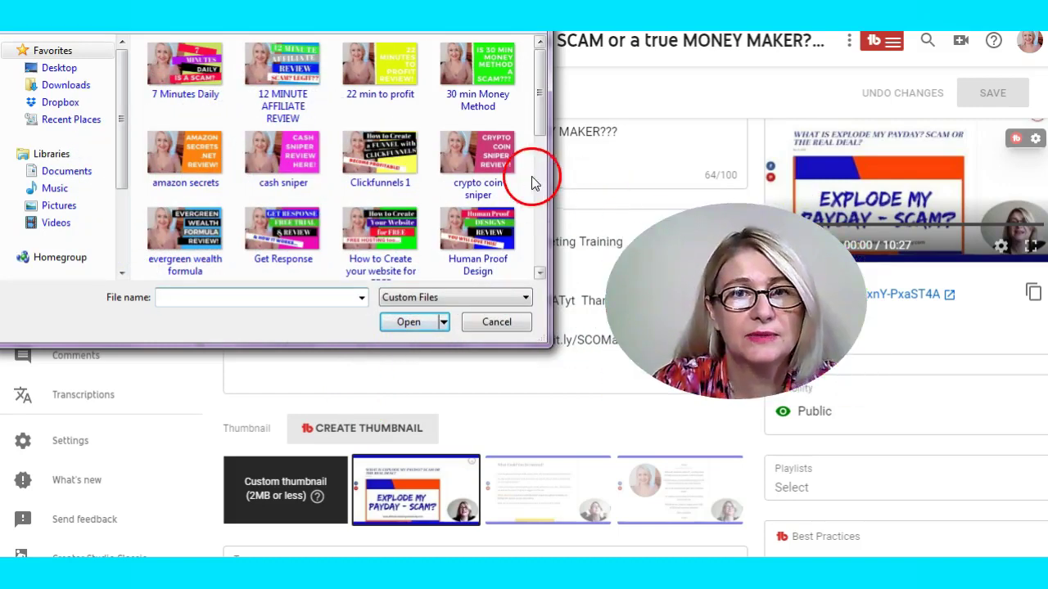
pyautogui.moveTo(538, 94); pyautogui.dragTo(534, 227)
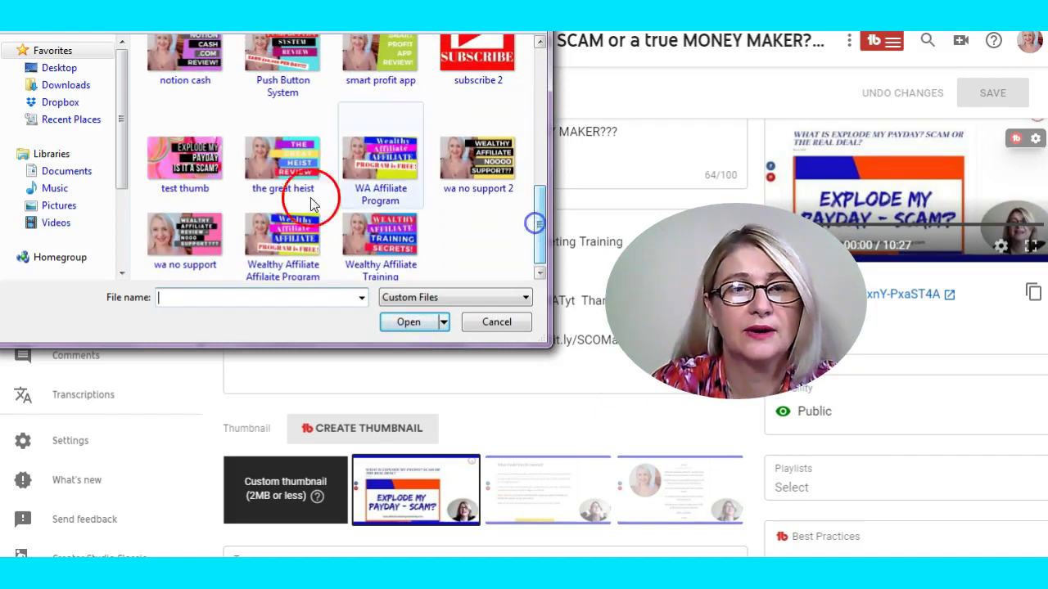
pyautogui.doubleClick(201, 164)
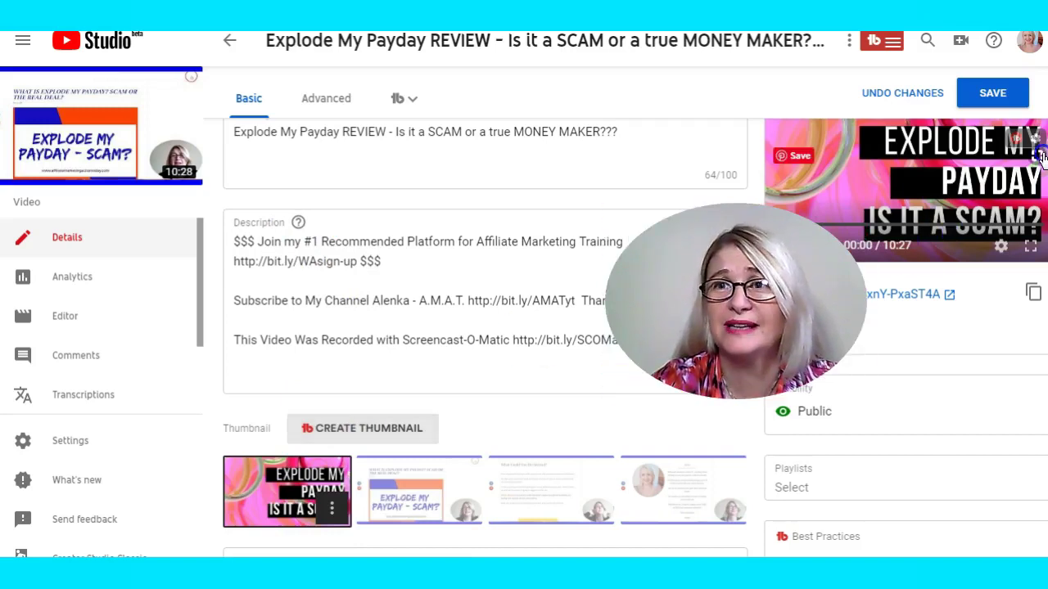
pyautogui.click(1013, 98)
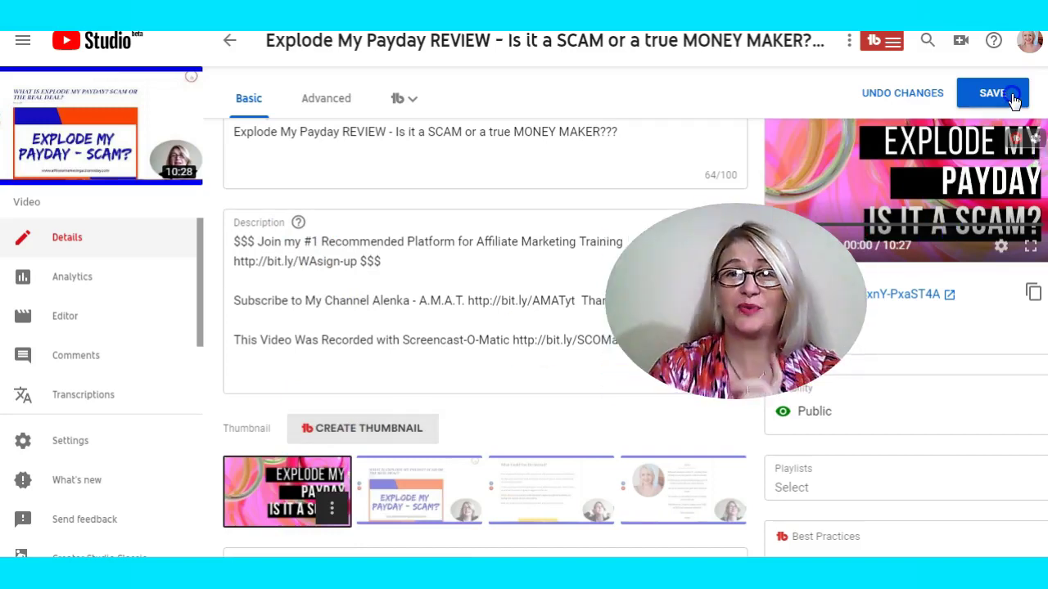